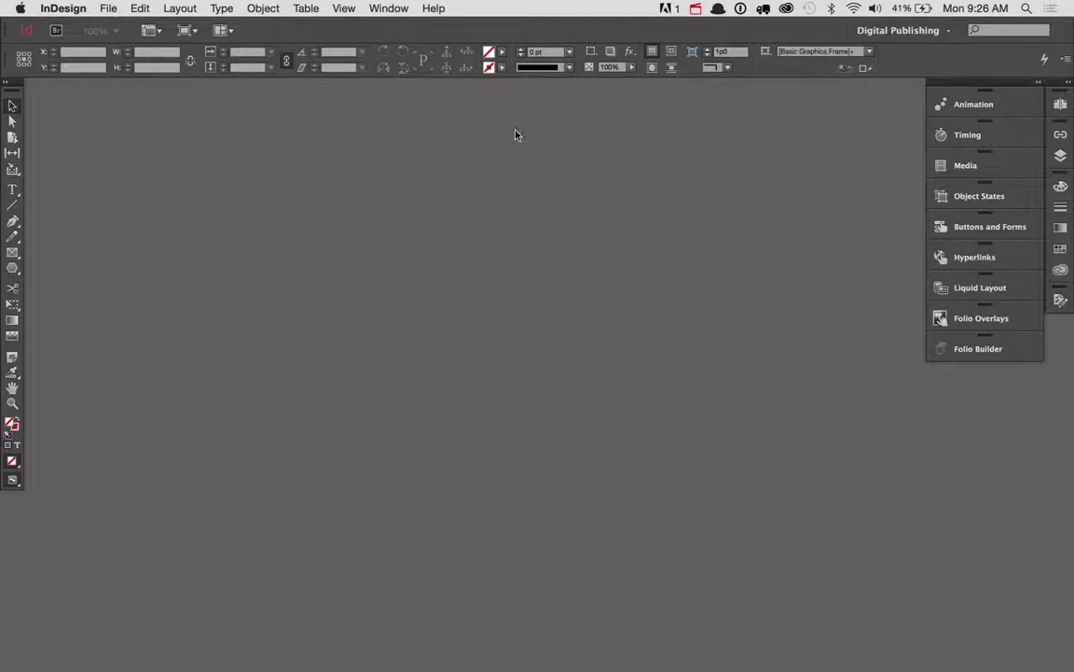
- Create a new Digital Publishing document with the Primary Text Frame option turned off
{"action": "left_click", "coordinate": [108, 9]}
{"action": "mouse_move", "coordinate": [207, 29]}
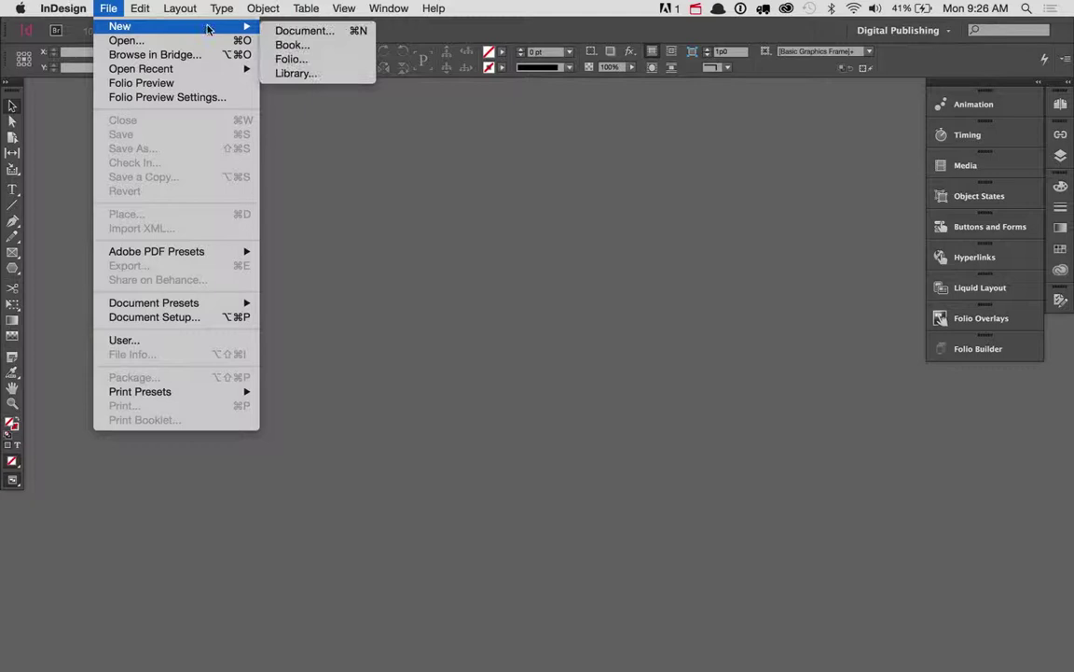
{"action": "left_click", "coordinate": [305, 30]}
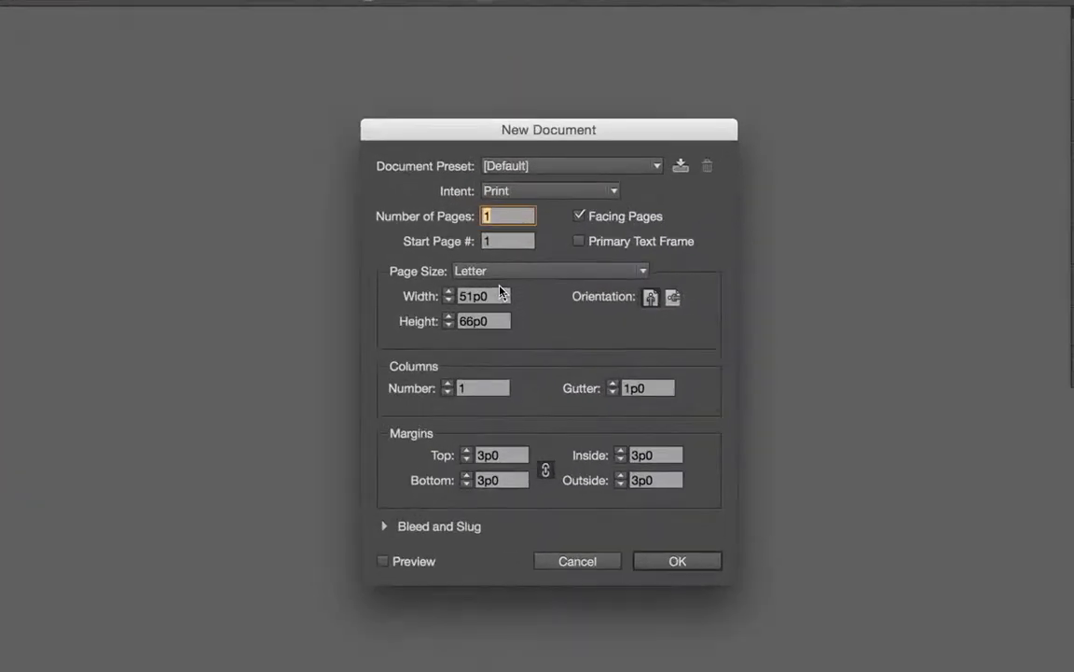
{"action": "left_click", "coordinate": [565, 189]}
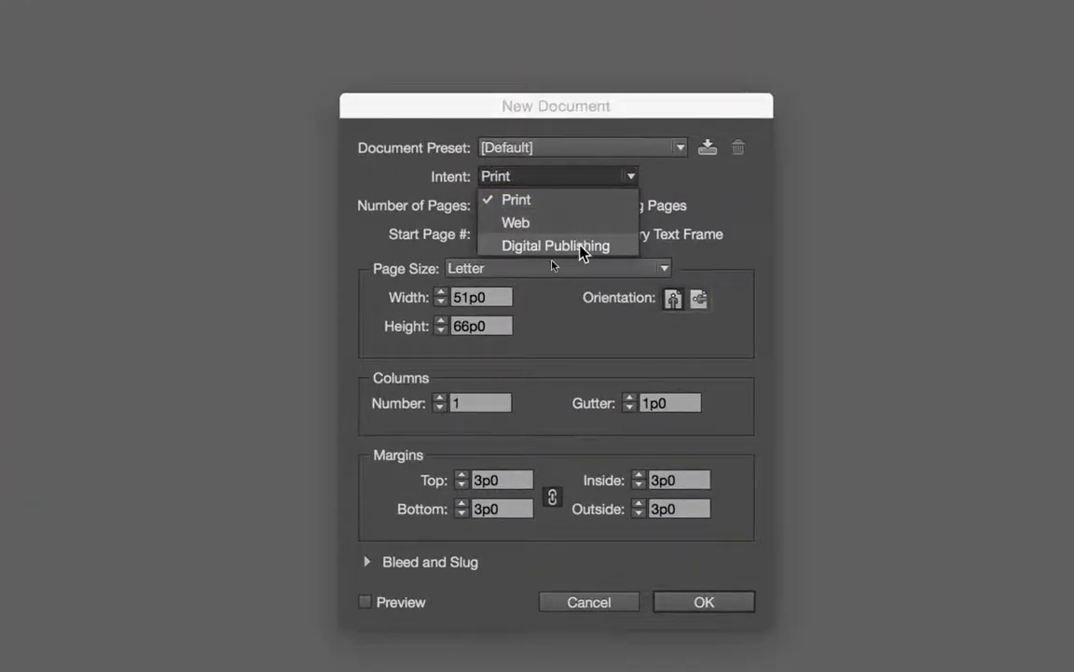
{"action": "left_click", "coordinate": [560, 245]}
{"action": "left_click", "coordinate": [591, 234]}
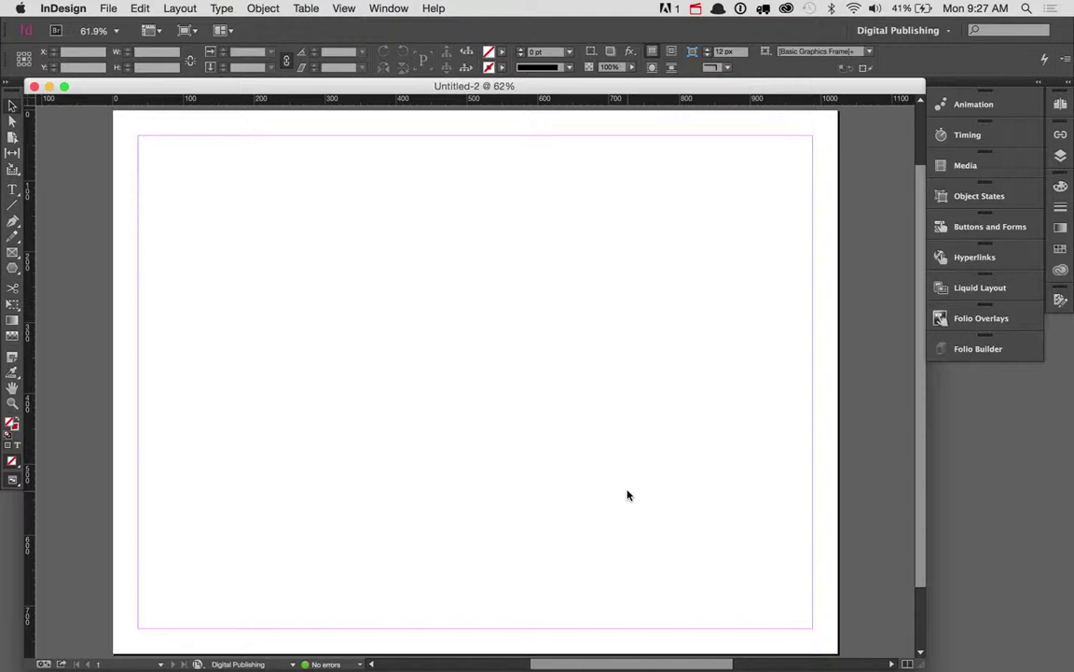
- Load 'A Connecticut Yankee in King Arthur's Court.mp4' from Desktop > DPS Workshop > 02 Video for placing
{"action": "left_click", "coordinate": [109, 8]}
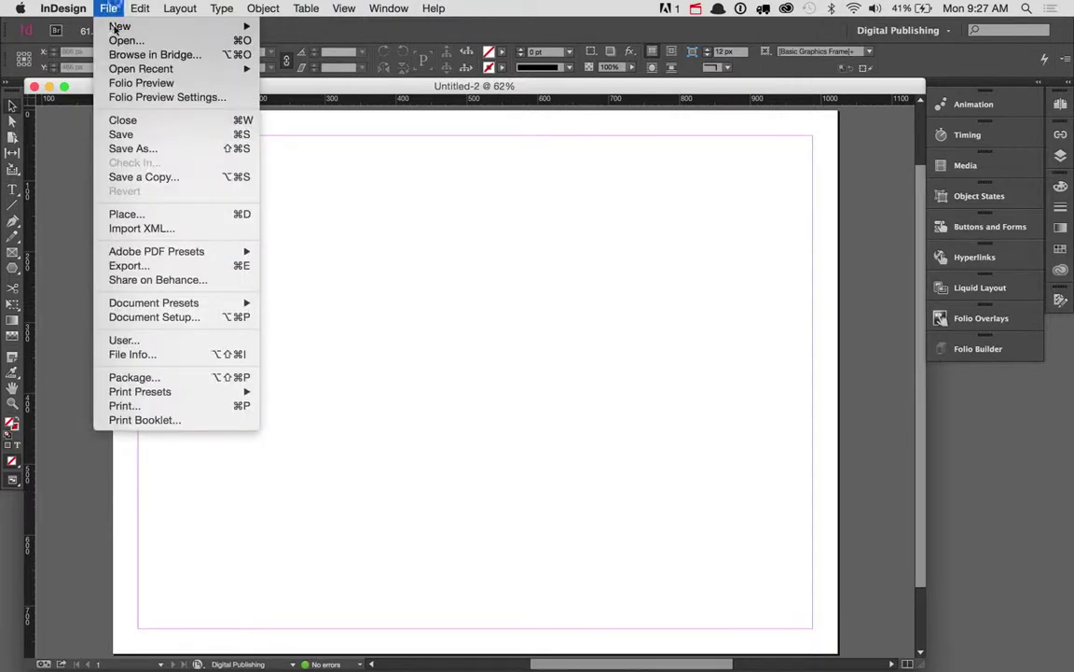
{"action": "left_click", "coordinate": [132, 215]}
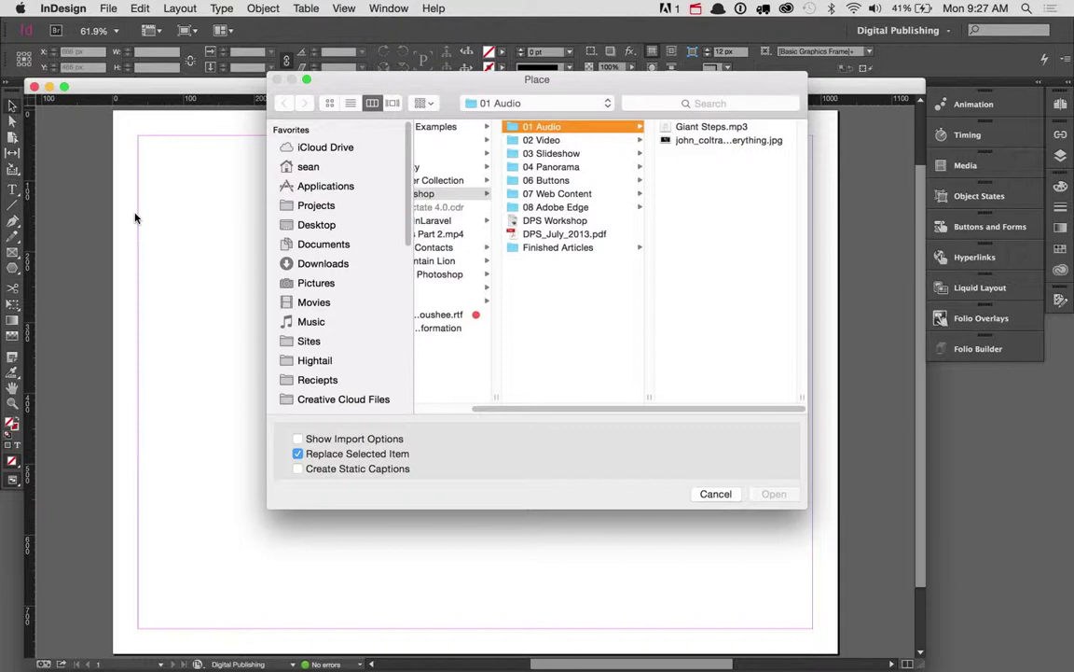
{"action": "key", "text": "super+d"}
{"action": "left_click", "coordinate": [473, 140]}
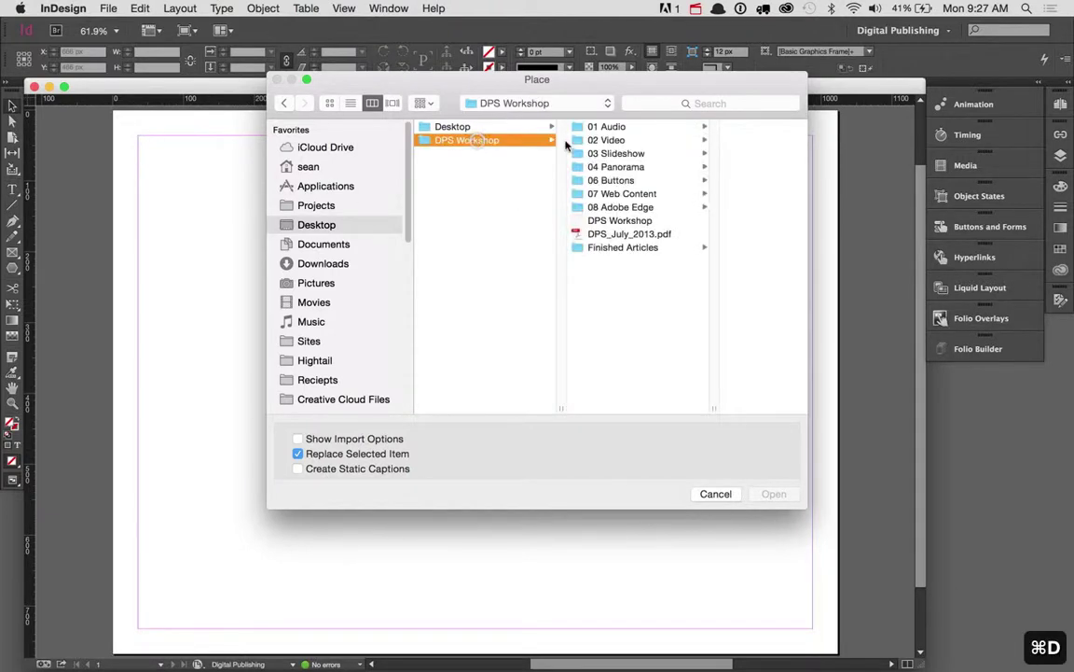
{"action": "left_click", "coordinate": [595, 140]}
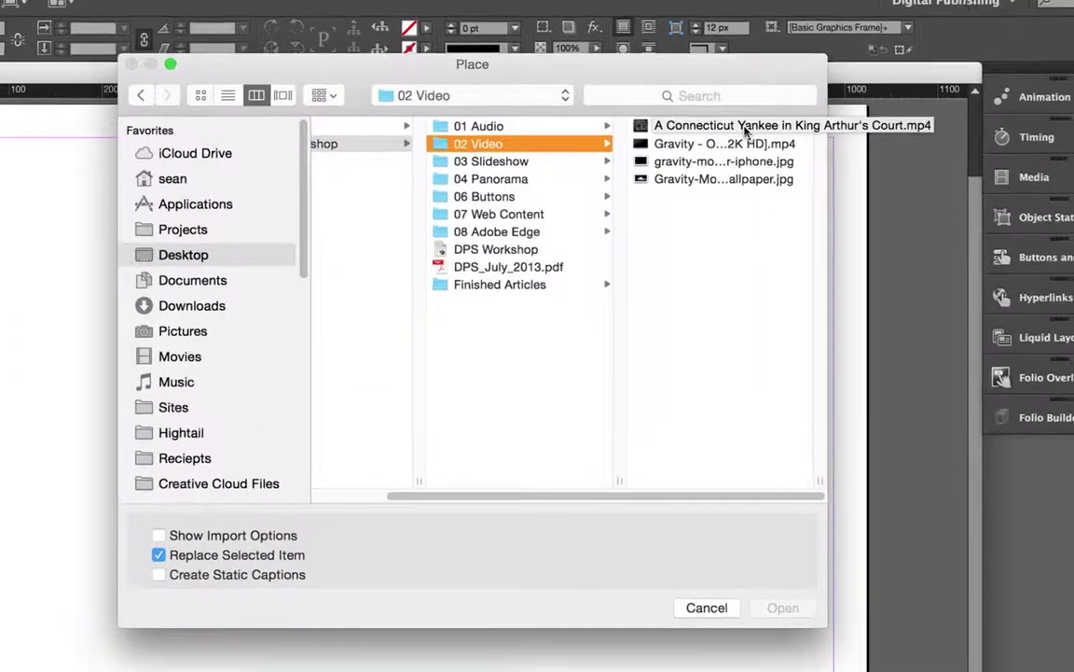
{"action": "left_click", "coordinate": [728, 131]}
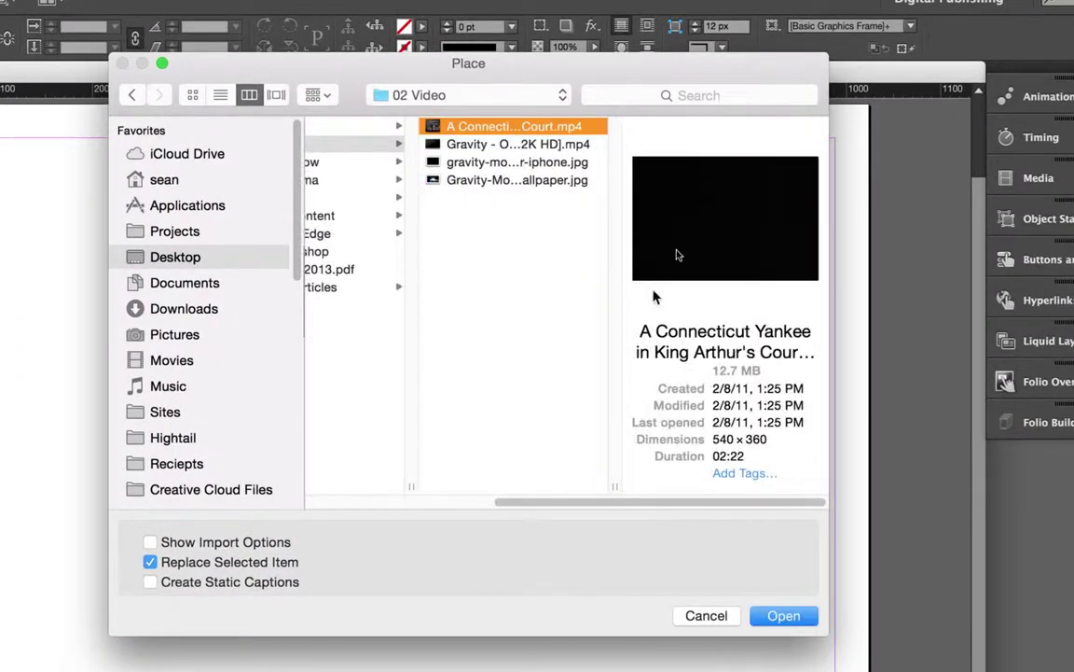
{"action": "left_click", "coordinate": [774, 615]}
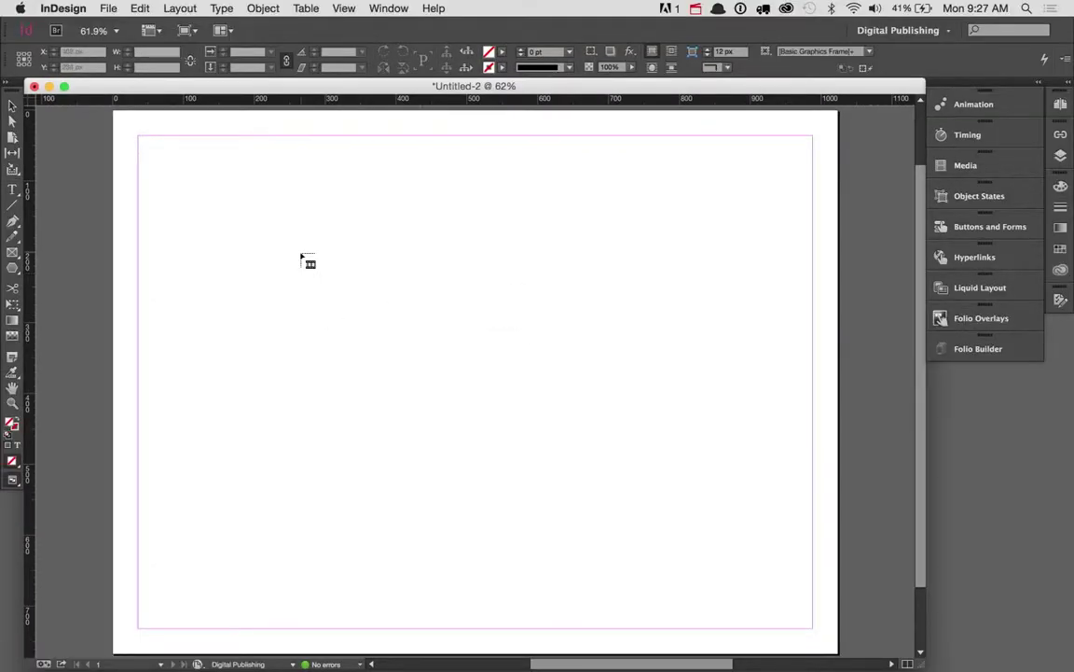
- Draw a frame of about 402 × 260 px left of page centre for the knights video
{"action": "left_click_drag", "start_coordinate": [302, 253], "coordinate": [525, 412]}
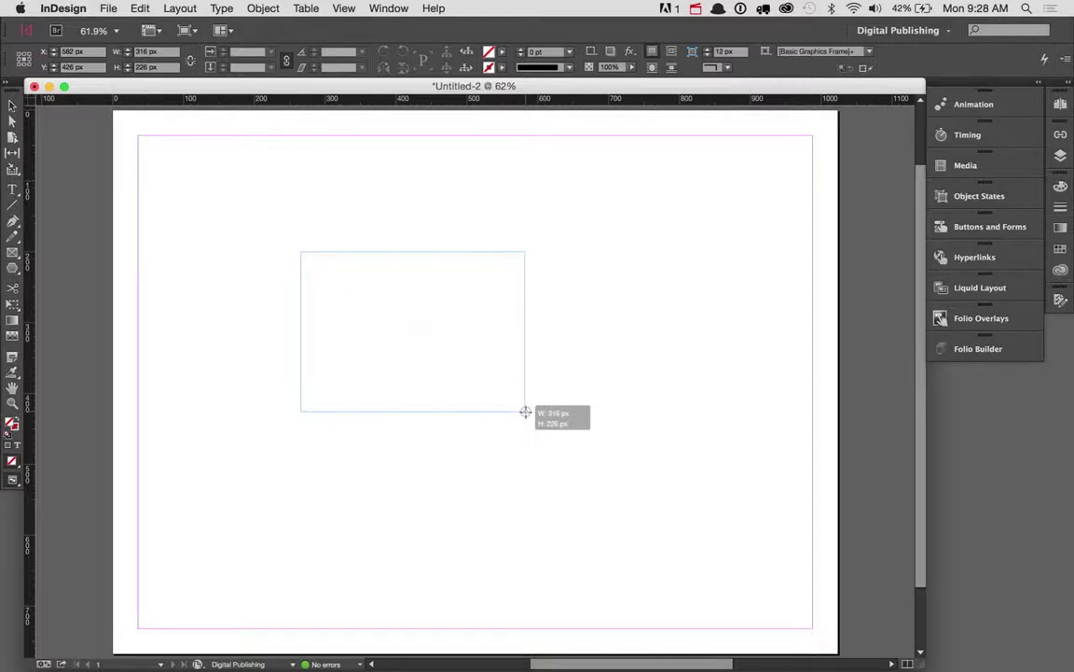
{"action": "left_click_drag", "start_coordinate": [525, 411], "coordinate": [581, 492]}
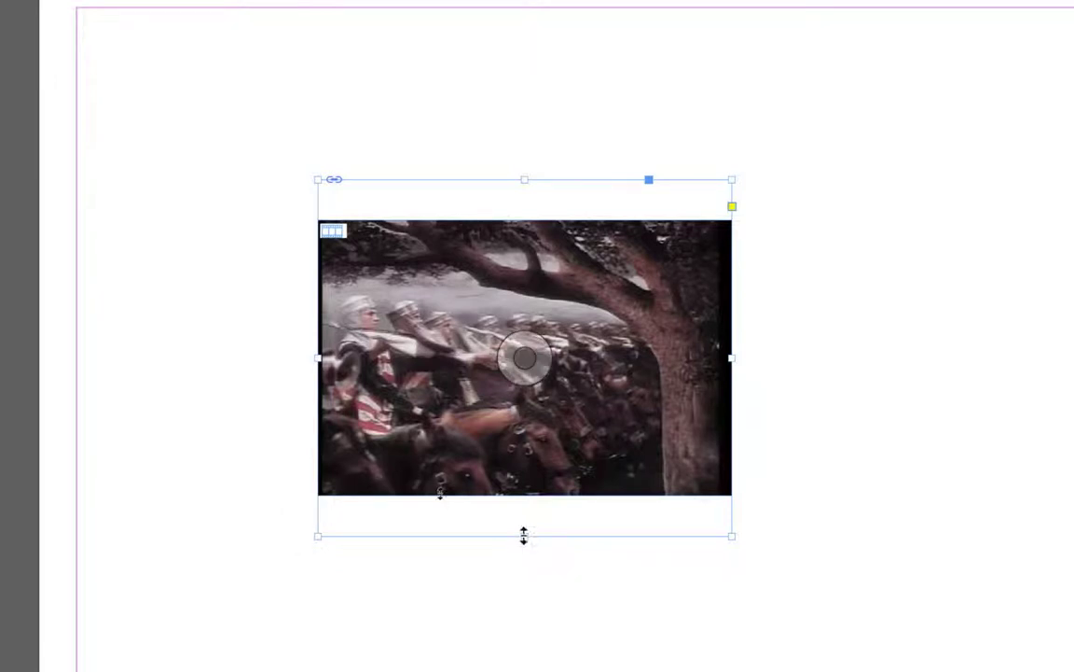
- Fit the video frame to its content (394 × 262.667 px) and move it nearer the page centre
{"action": "right_click", "coordinate": [525, 435]}
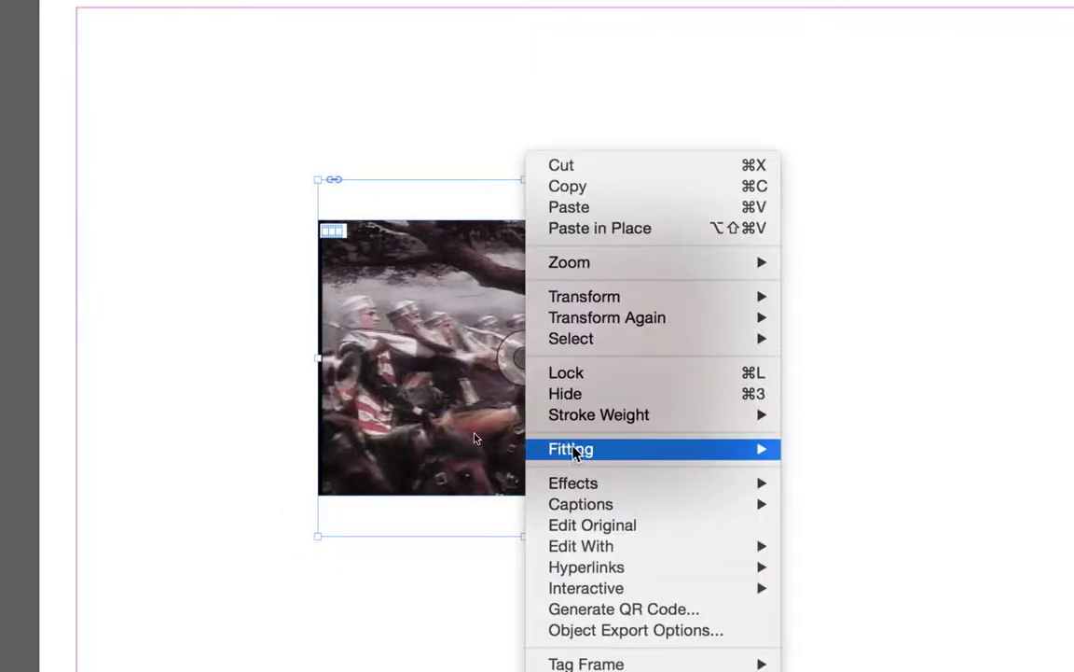
{"action": "mouse_move", "coordinate": [573, 453]}
{"action": "left_click", "coordinate": [853, 505]}
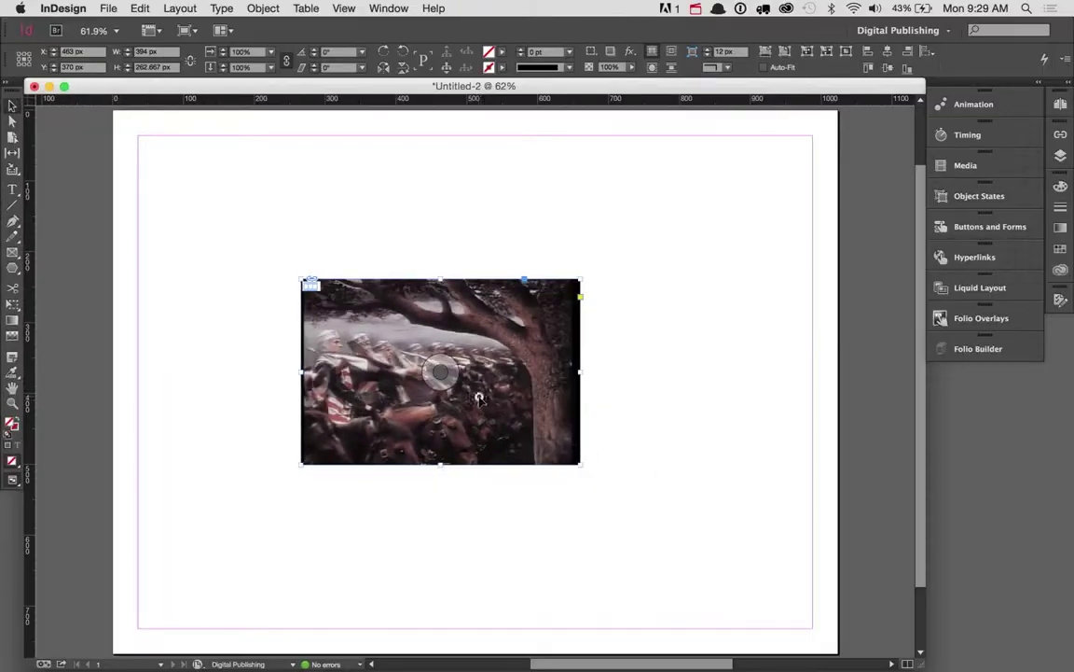
{"action": "left_click_drag", "start_coordinate": [589, 396], "coordinate": [692, 350]}
{"action": "mouse_move", "coordinate": [554, 366]}
{"action": "left_mouse_down"}
{"action": "mouse_move", "coordinate": [532, 374]}
{"action": "mouse_move", "coordinate": [551, 382]}
{"action": "left_mouse_up"}
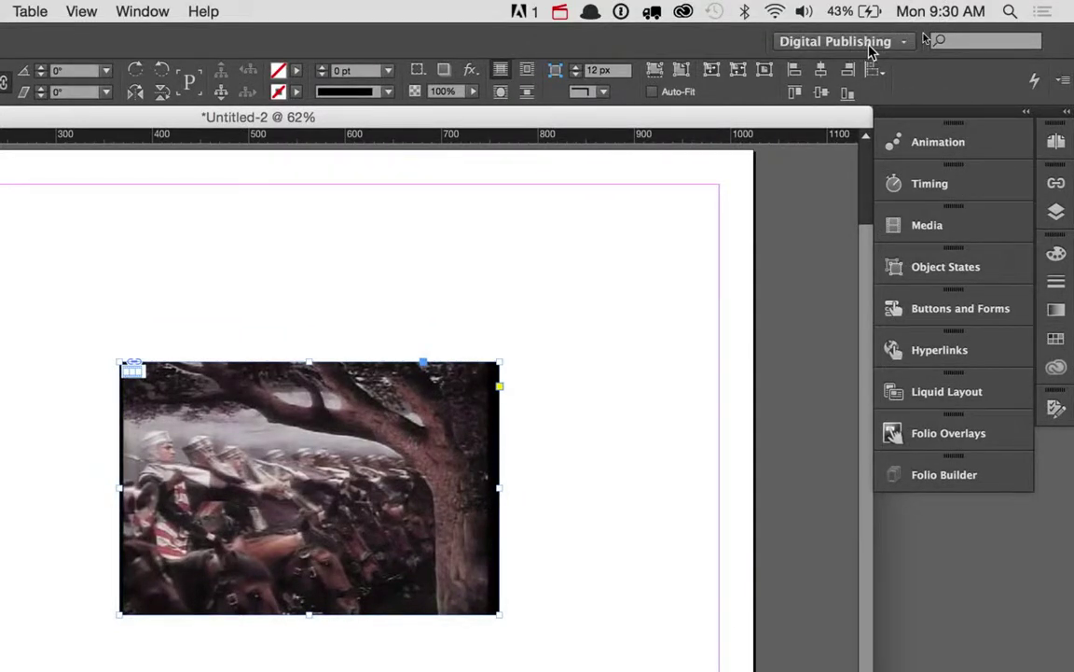
- Open the Media panel for the knights video, then play, pause and scrub the preview to 00:19.53
{"action": "left_click", "coordinate": [143, 11]}
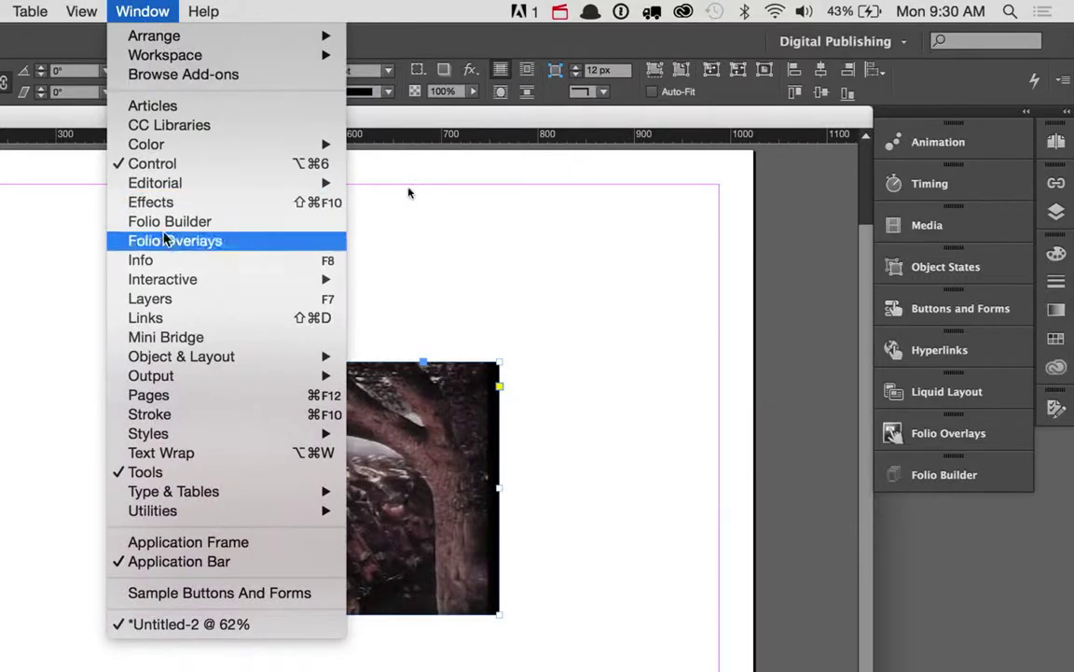
{"action": "mouse_move", "coordinate": [175, 278]}
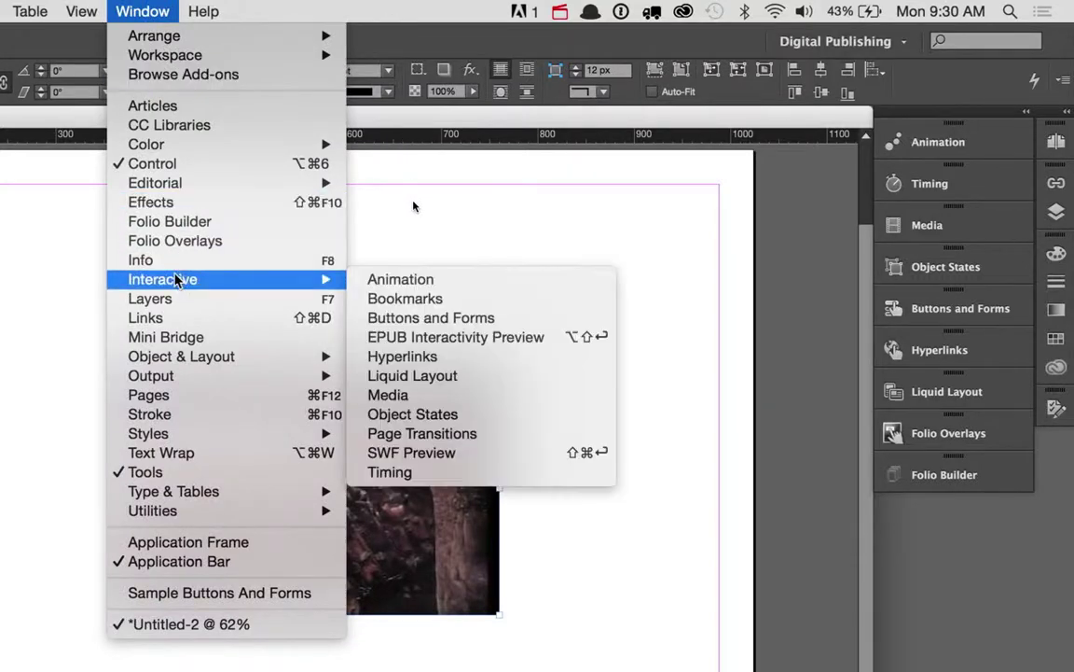
{"action": "left_click", "coordinate": [429, 395]}
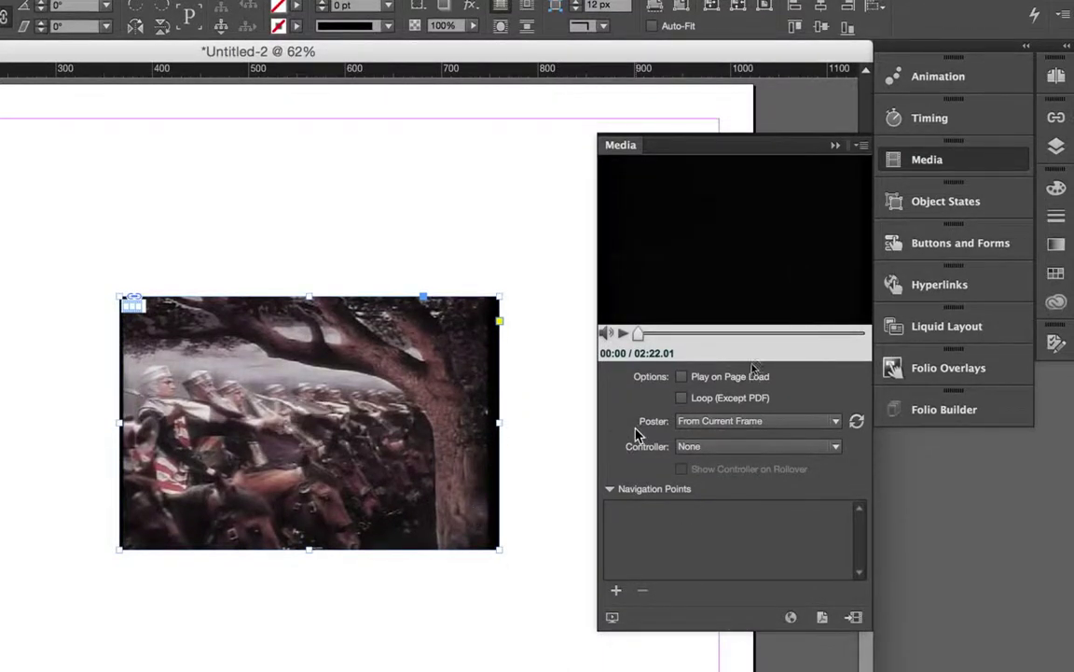
{"action": "left_click", "coordinate": [623, 333]}
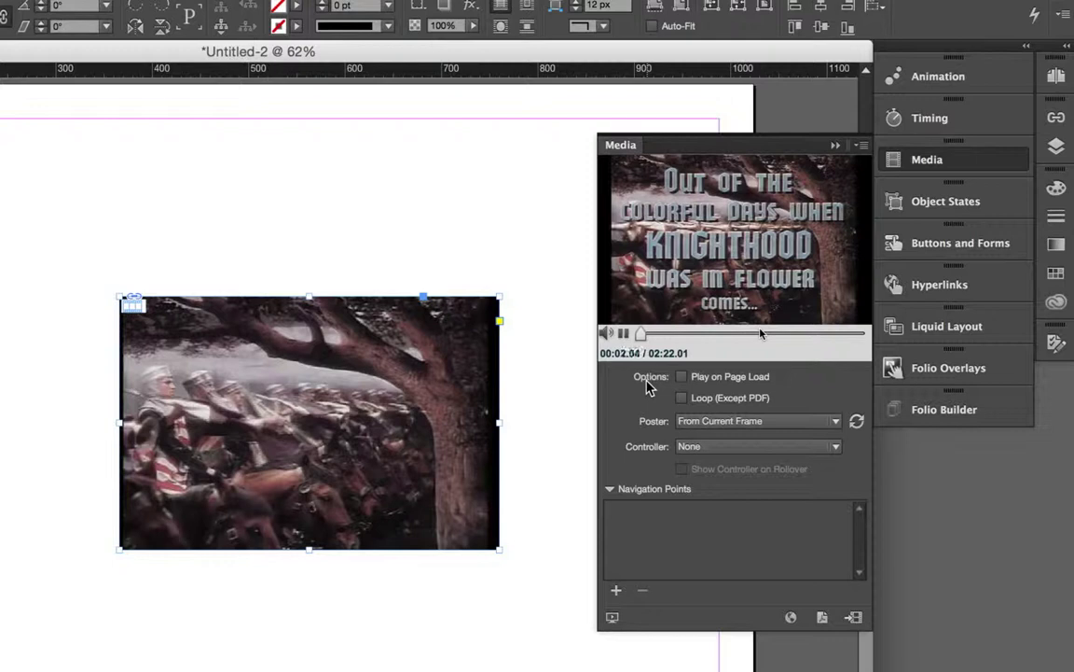
{"action": "left_click", "coordinate": [623, 333]}
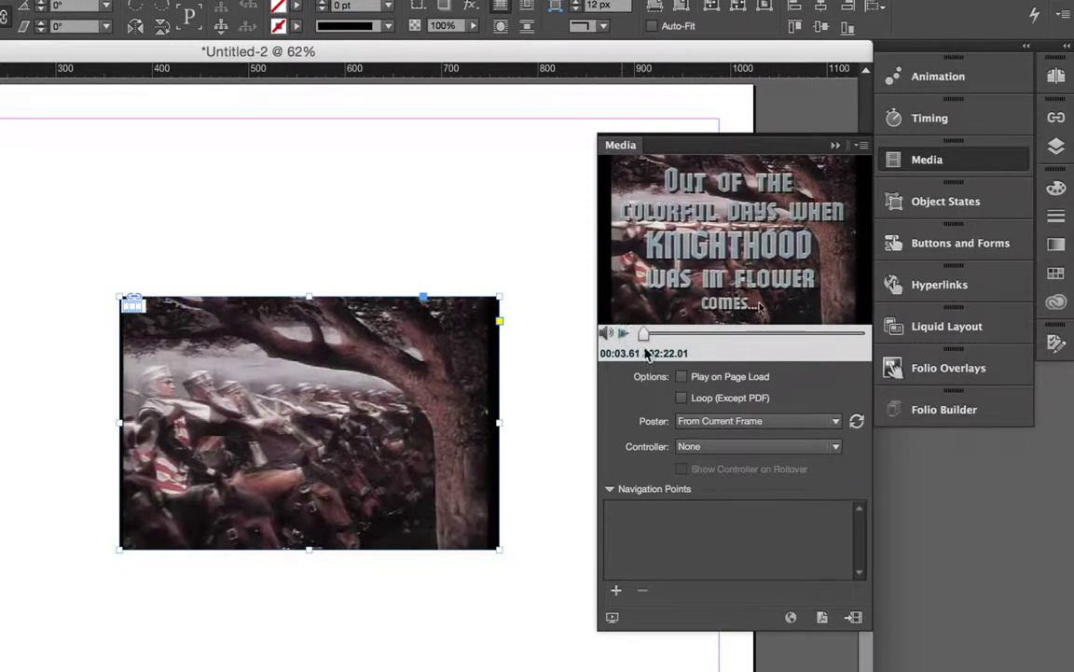
{"action": "left_click_drag", "start_coordinate": [646, 337], "coordinate": [669, 340]}
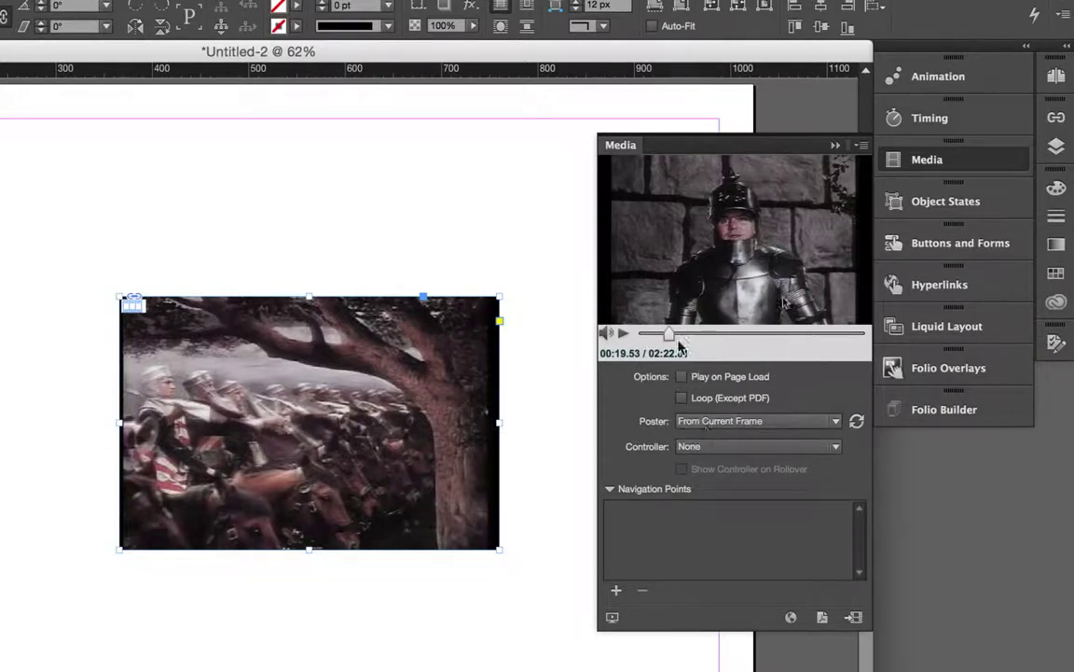
- Make the crowned-woman frame the video's poster, then scrub the preview to the closing title card
{"action": "left_click_drag", "start_coordinate": [668, 334], "coordinate": [748, 341]}
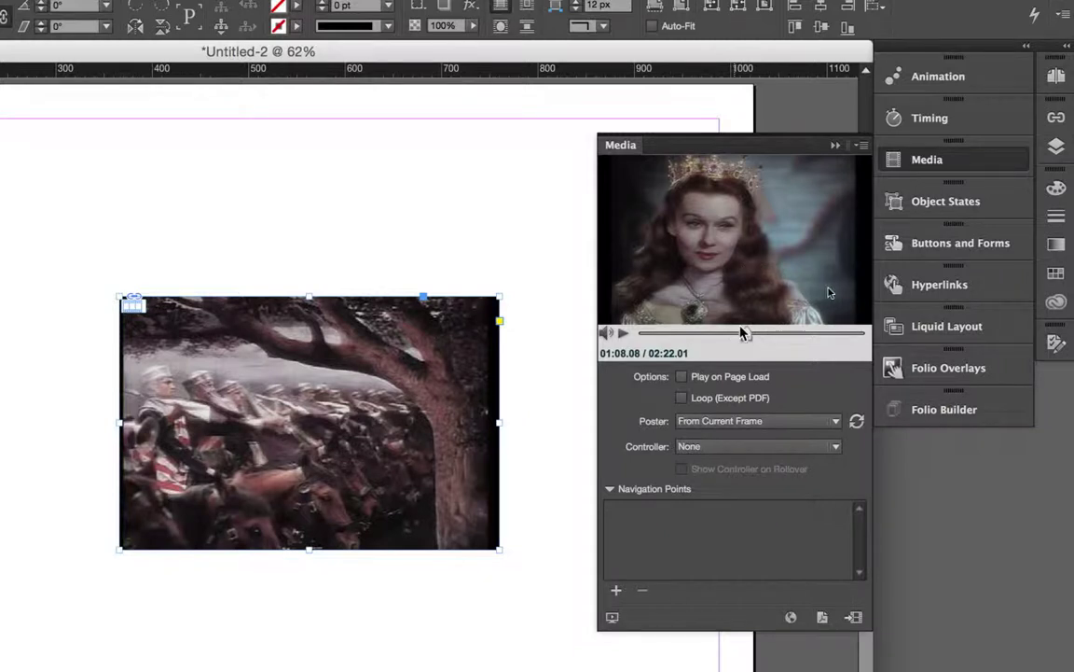
{"action": "left_click", "coordinate": [857, 425]}
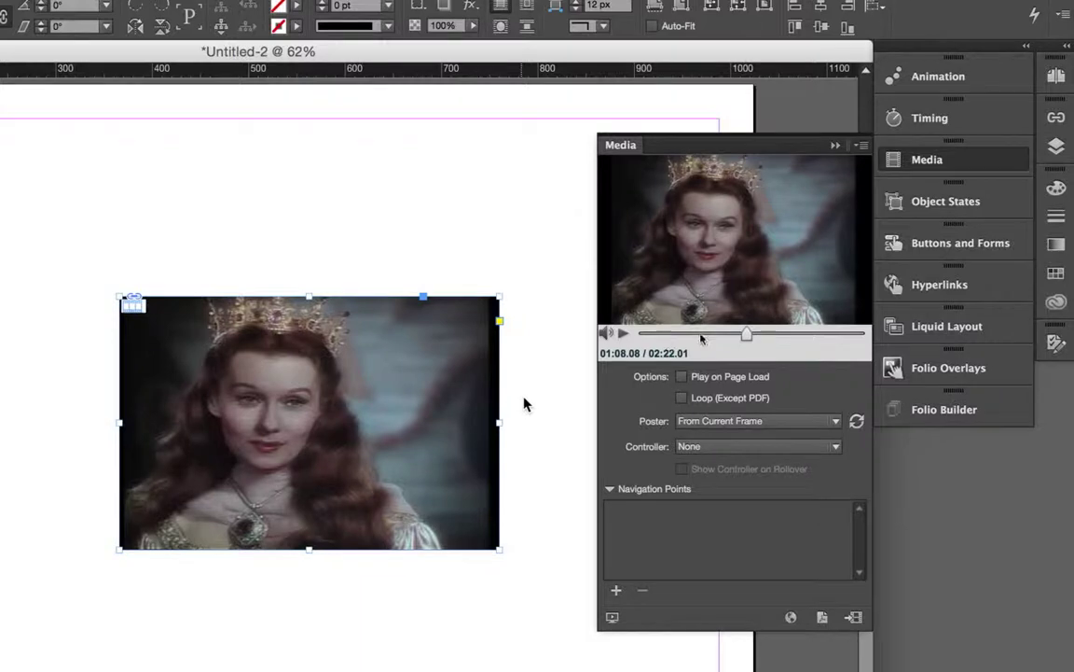
{"action": "left_click_drag", "start_coordinate": [748, 334], "coordinate": [859, 341]}
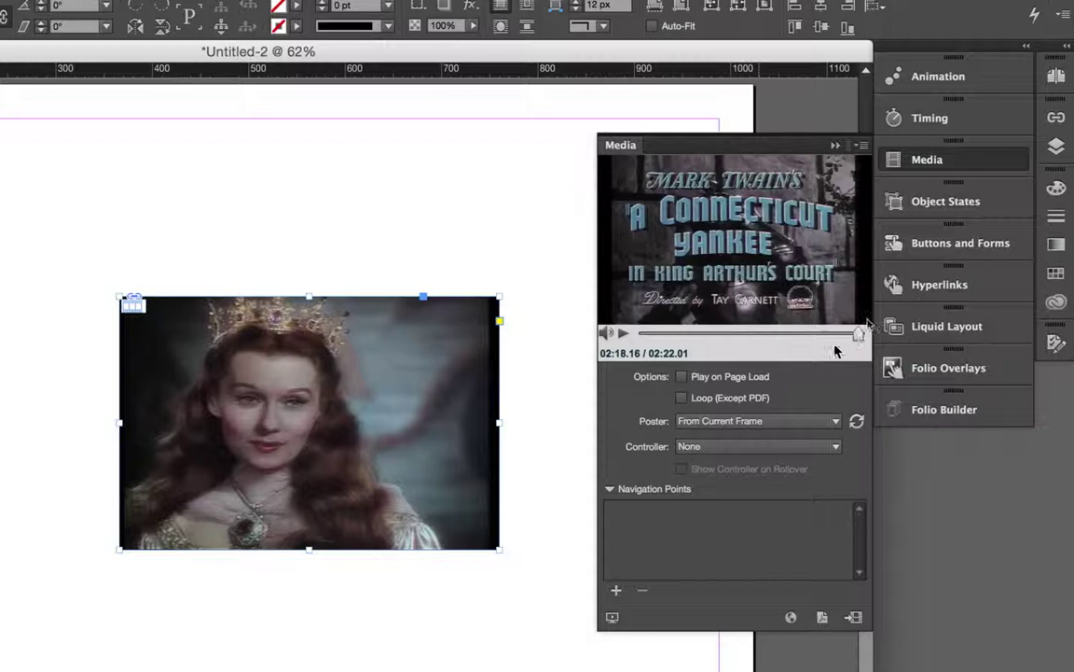
- Set the poster to the title-card frame at 02:18.16 and open the Poster choices
{"action": "left_click", "coordinate": [856, 420]}
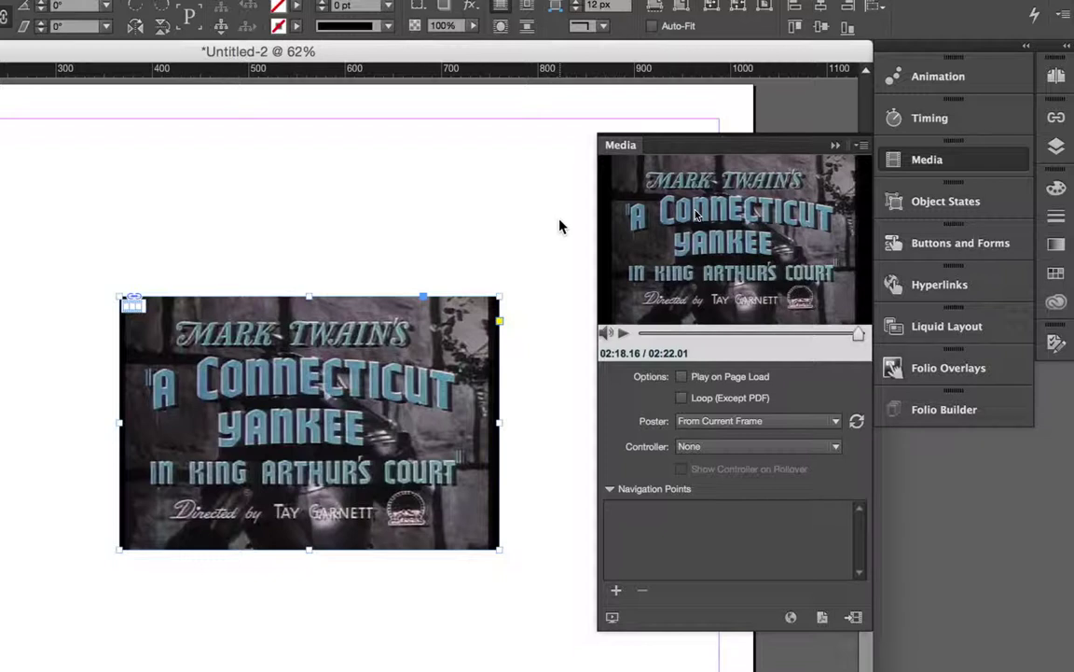
{"action": "left_click", "coordinate": [832, 425]}
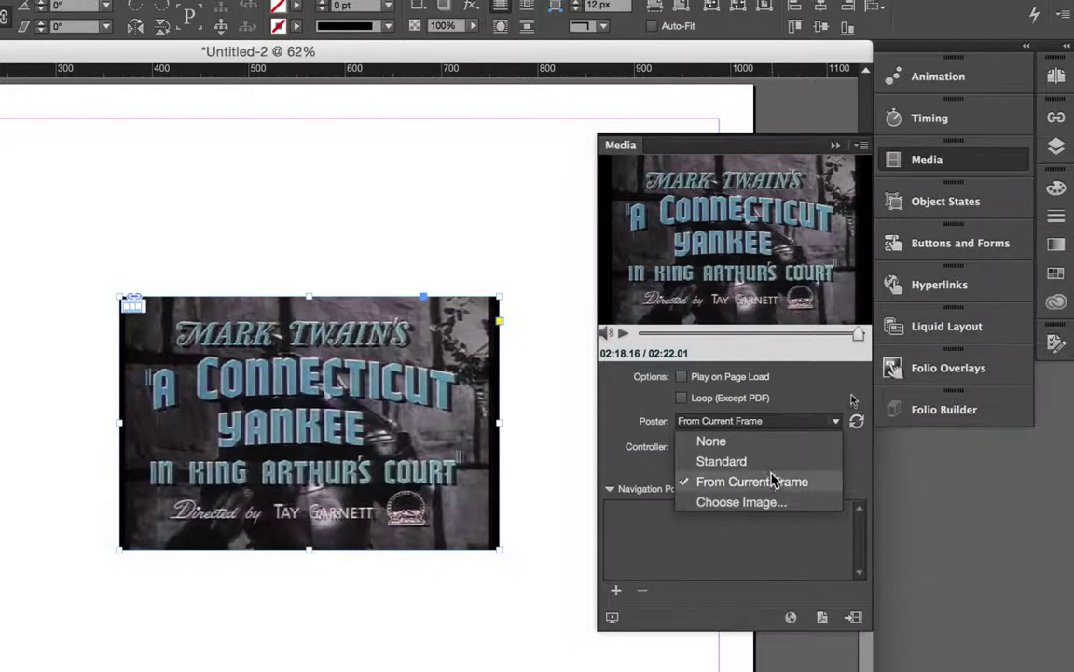
- Change the video's poster from Standard to None so the frame shows no image
{"action": "left_click", "coordinate": [722, 460]}
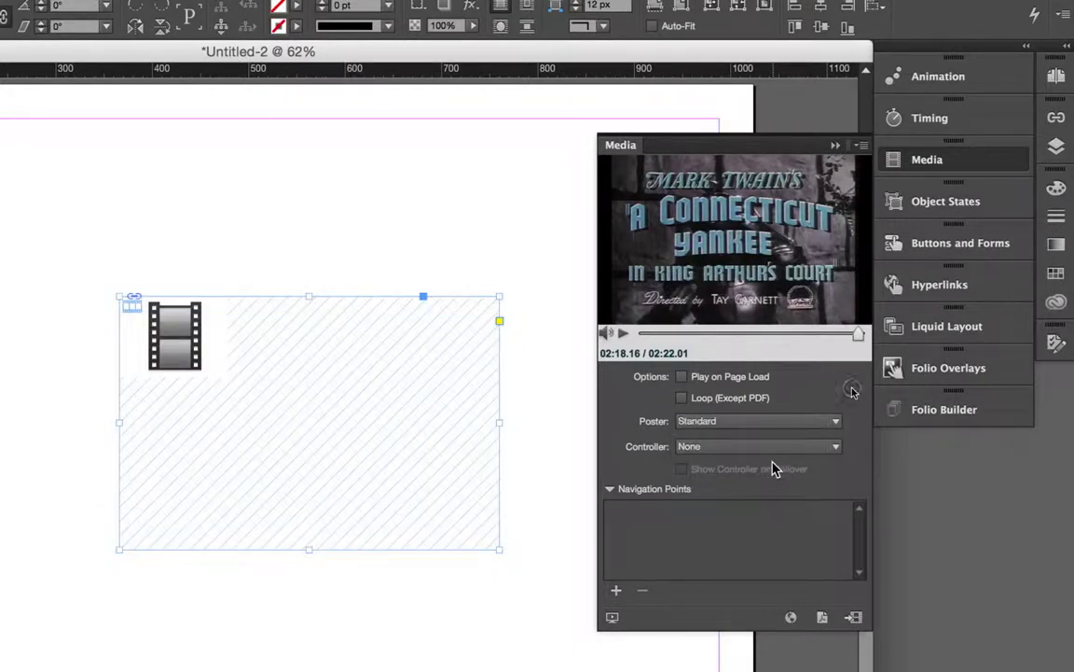
{"action": "left_click", "coordinate": [423, 294]}
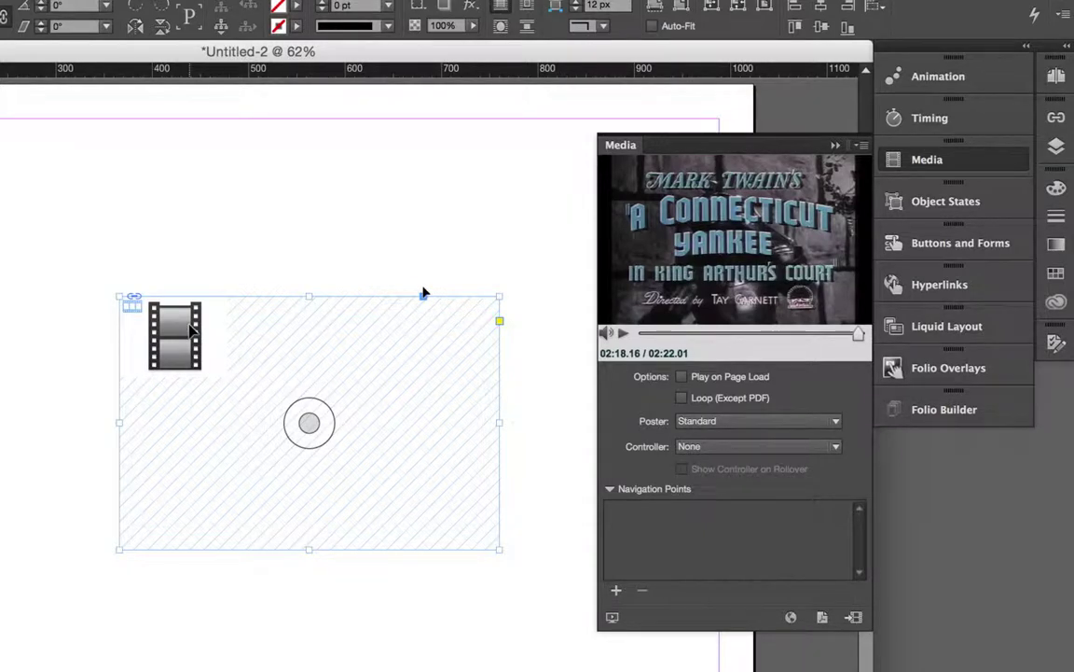
{"action": "left_click", "coordinate": [735, 424]}
{"action": "left_click", "coordinate": [736, 449]}
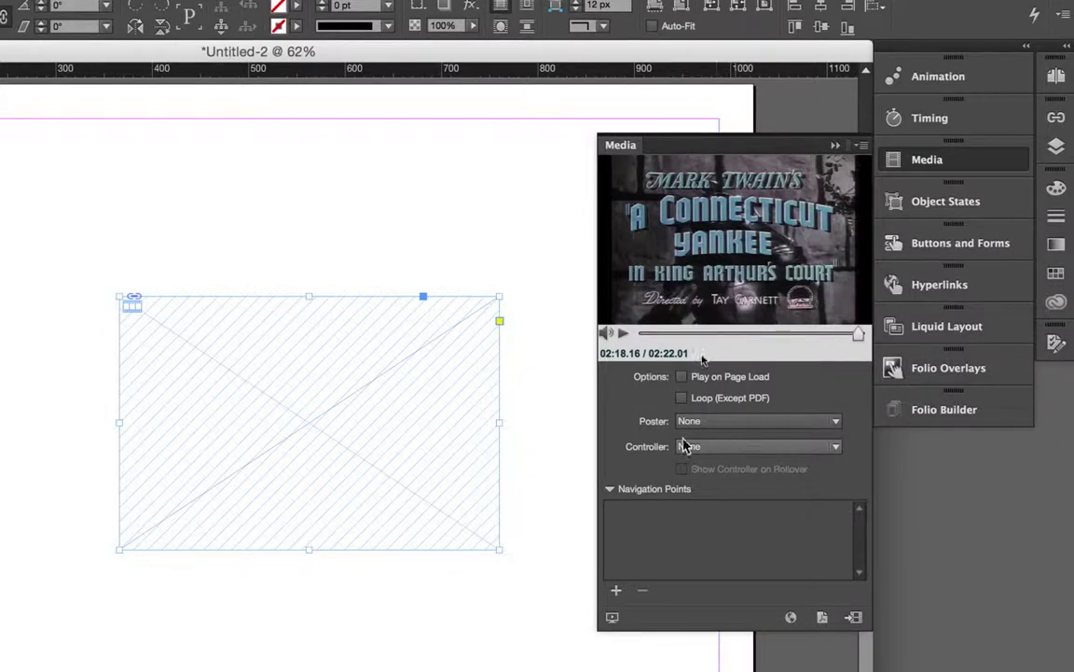
{"action": "left_click", "coordinate": [542, 408]}
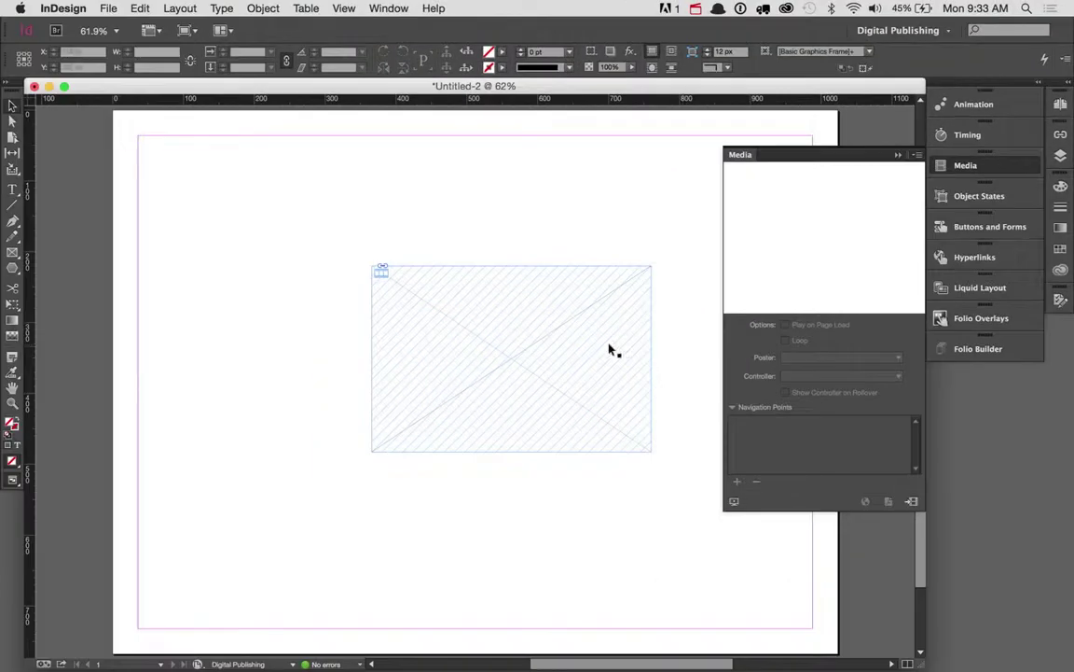
- Delete the video frame, collapse the Media panel, and start placing a file from 02 Video
{"action": "left_click", "coordinate": [433, 417]}
{"action": "key", "text": "Delete"}
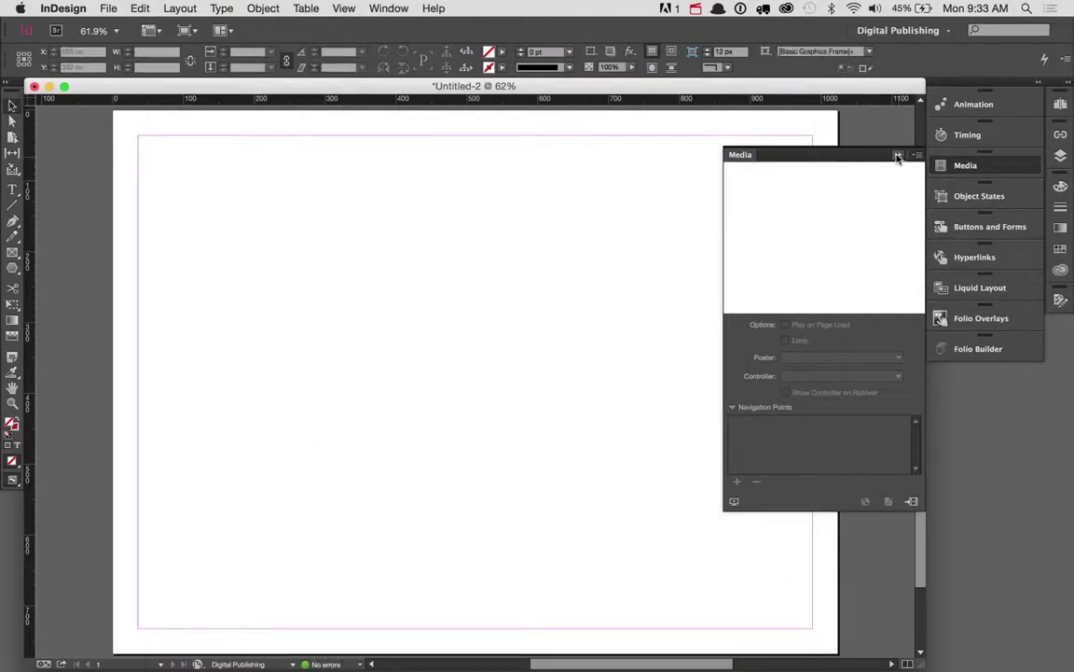
{"action": "left_click", "coordinate": [897, 154]}
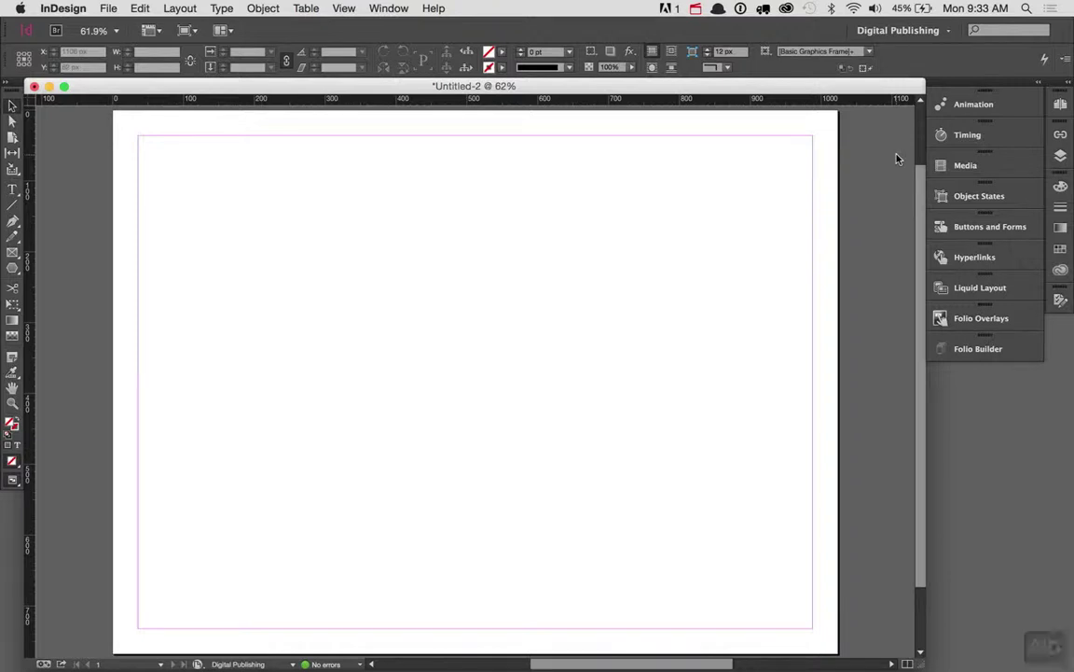
{"action": "key", "text": "super+d"}
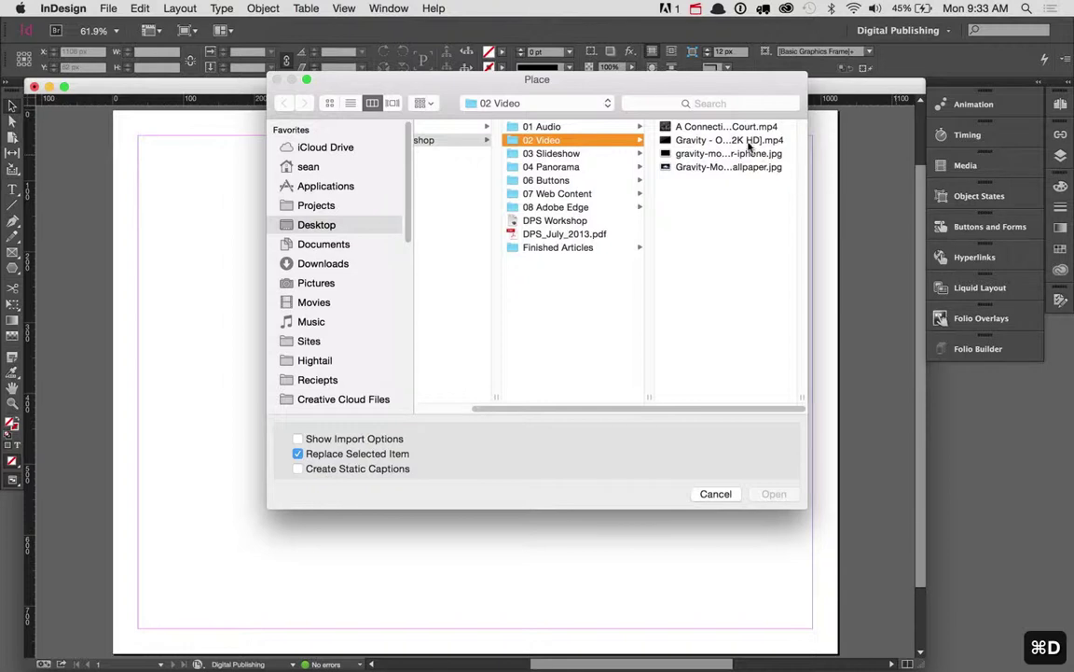
- Place gravity-movie-wallpaper-iphone.jpg across the whole page and make the image fill its frame
{"action": "left_click", "coordinate": [657, 153]}
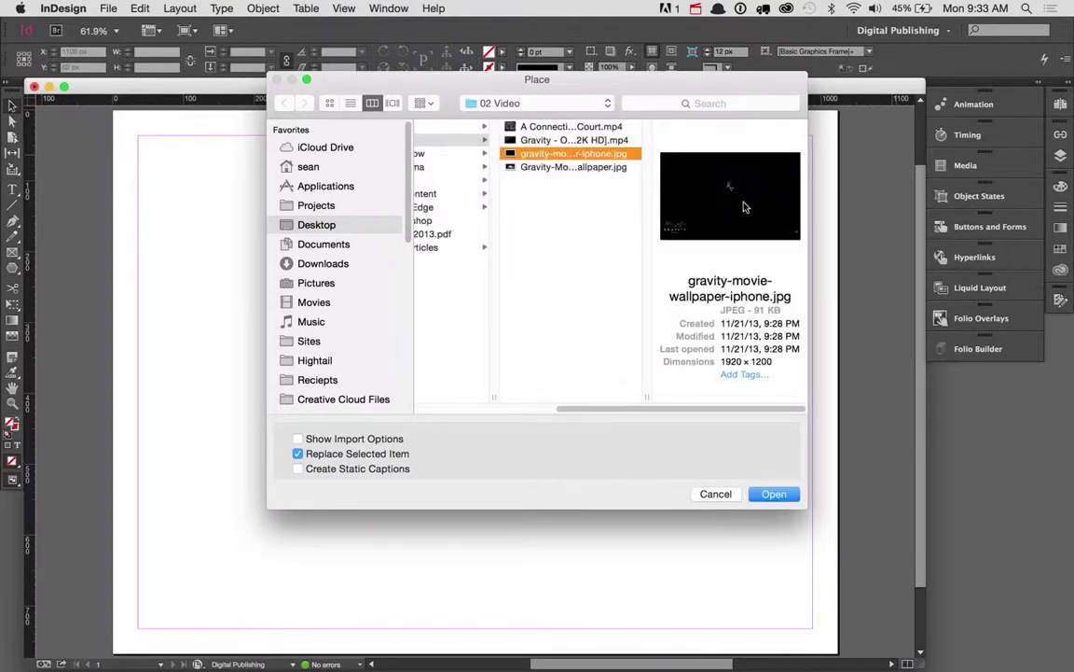
{"action": "left_click", "coordinate": [770, 493]}
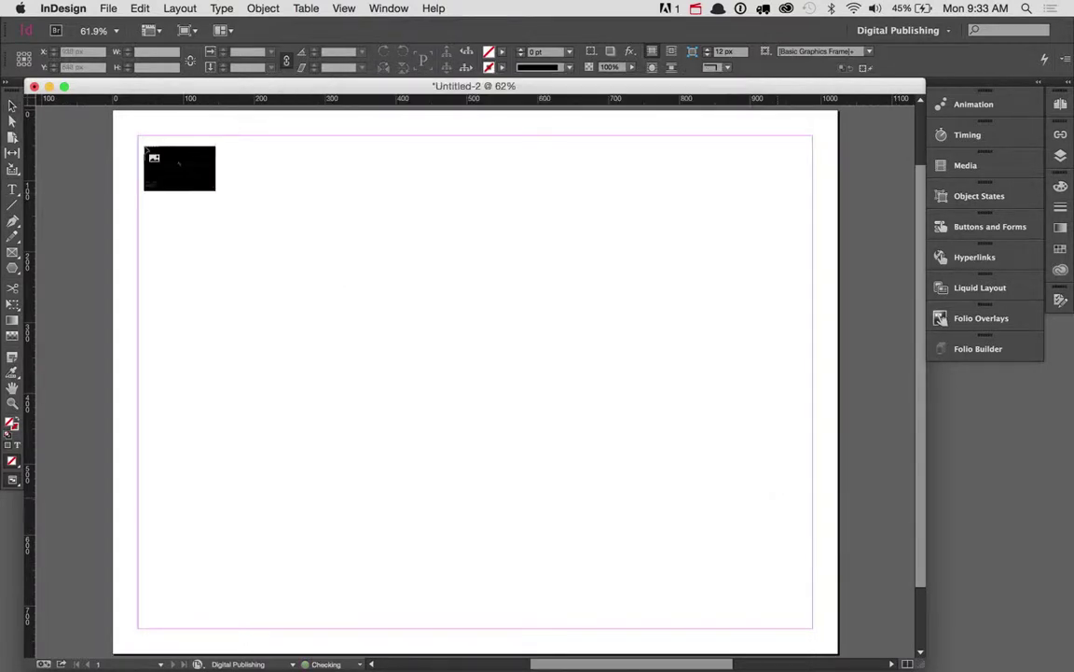
{"action": "left_click_drag", "start_coordinate": [179, 164], "coordinate": [839, 653]}
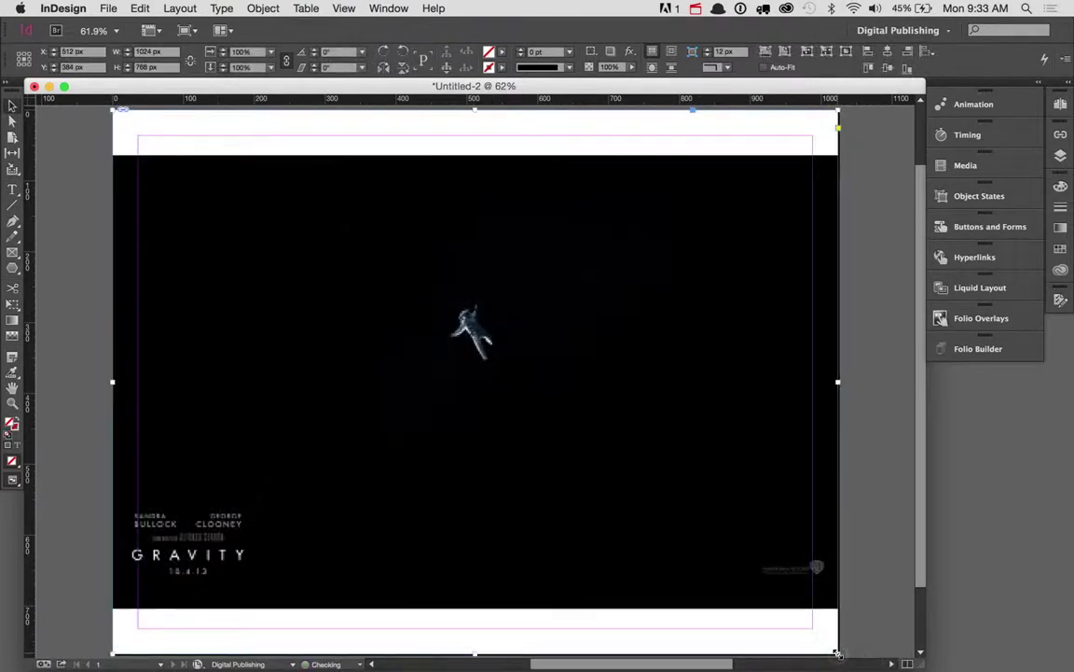
{"action": "right_click", "coordinate": [551, 487]}
{"action": "mouse_move", "coordinate": [597, 434]}
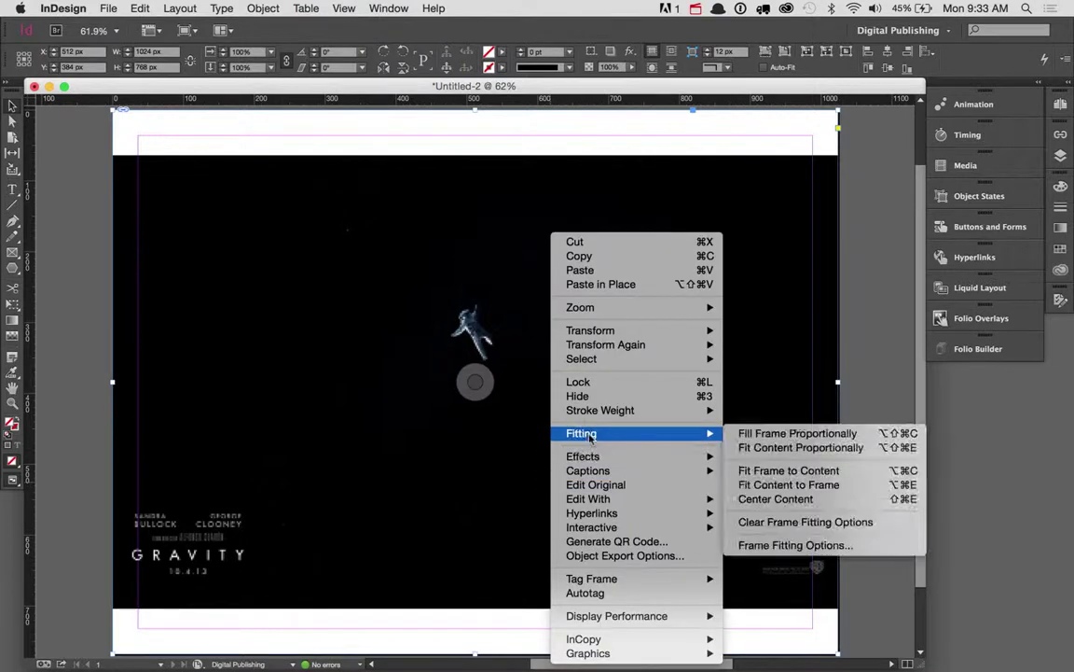
{"action": "left_click", "coordinate": [792, 438]}
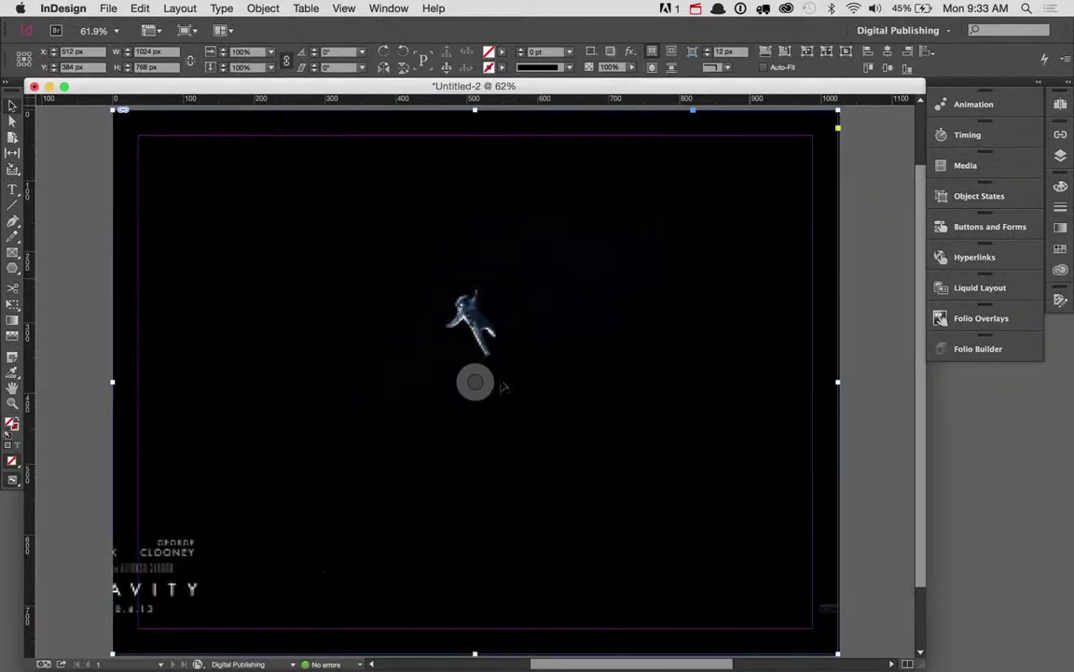
- Resize the Gravity image content to 1920 × 1200 px
{"action": "left_click", "coordinate": [84, 124]}
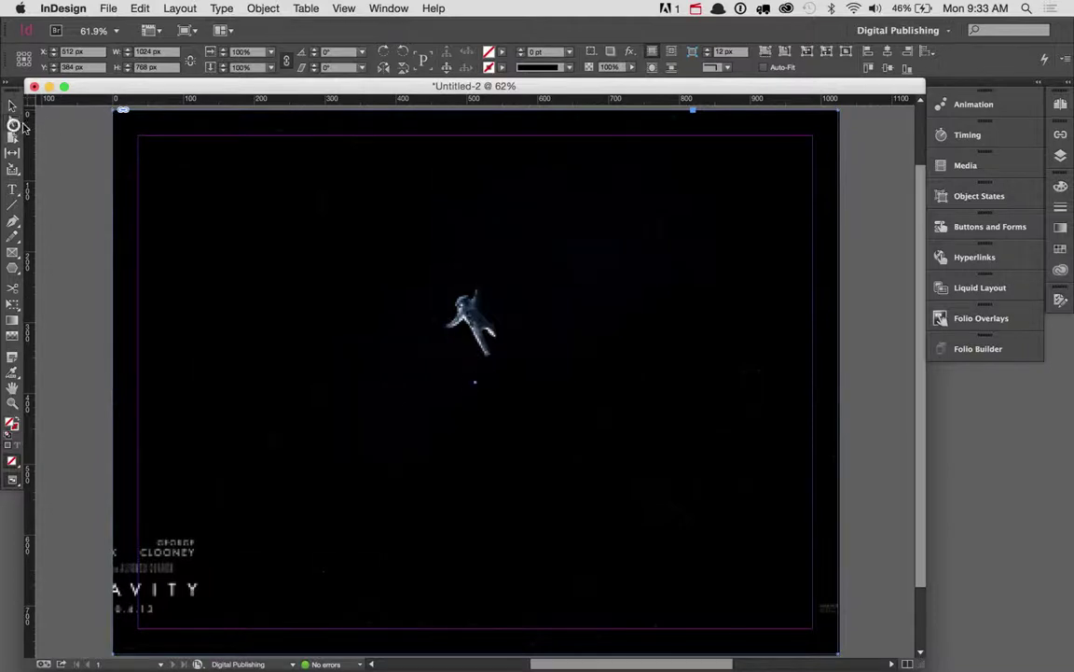
{"action": "left_click", "coordinate": [383, 312]}
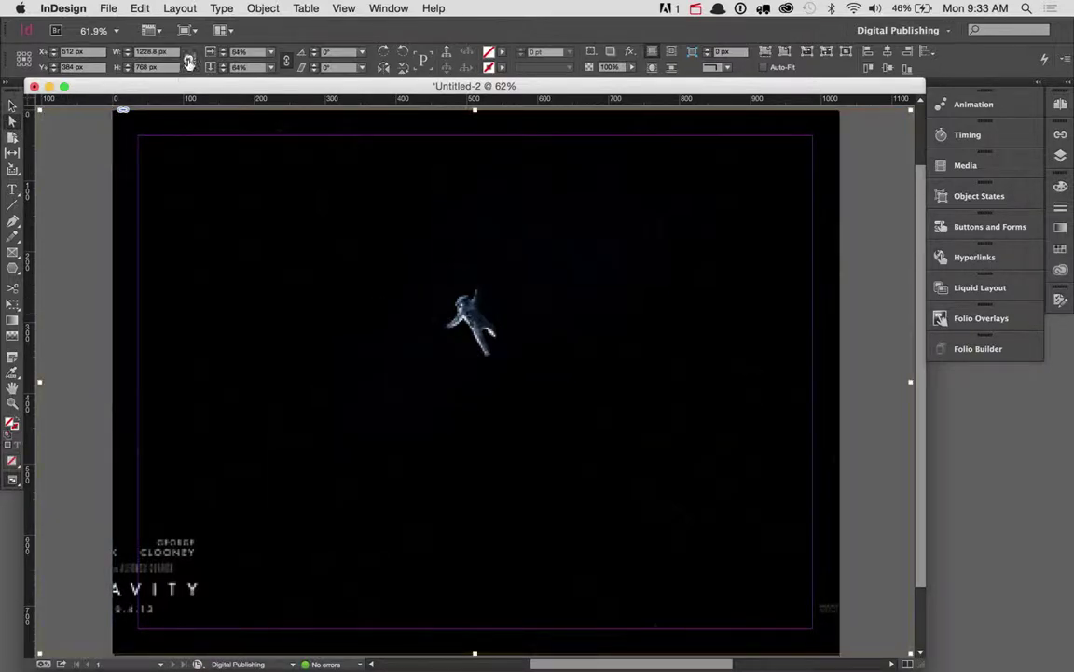
{"action": "type", "text": "1200"}
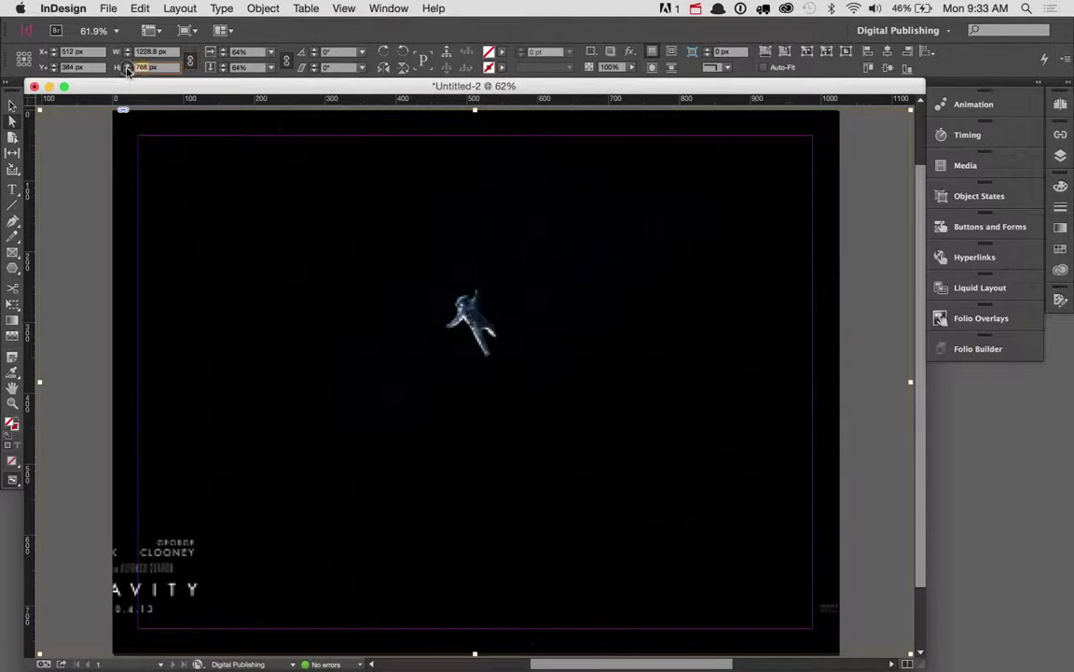
{"action": "key", "text": "Return"}
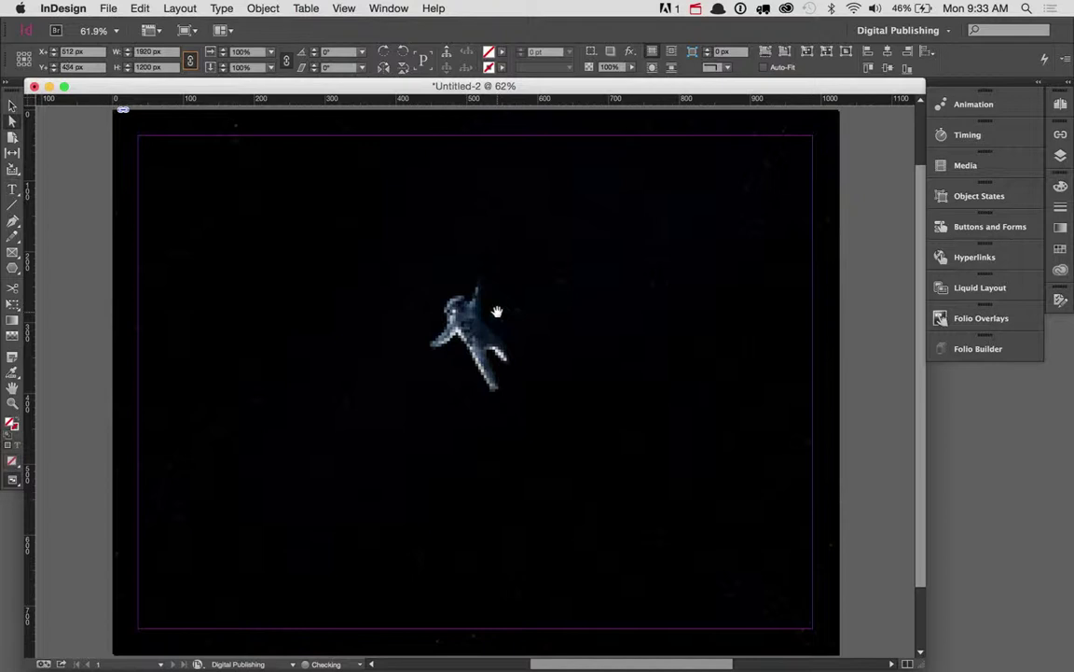
- Switch the display performance to High Quality Display and deselect everything
{"action": "right_click", "coordinate": [417, 333]}
{"action": "mouse_move", "coordinate": [560, 630]}
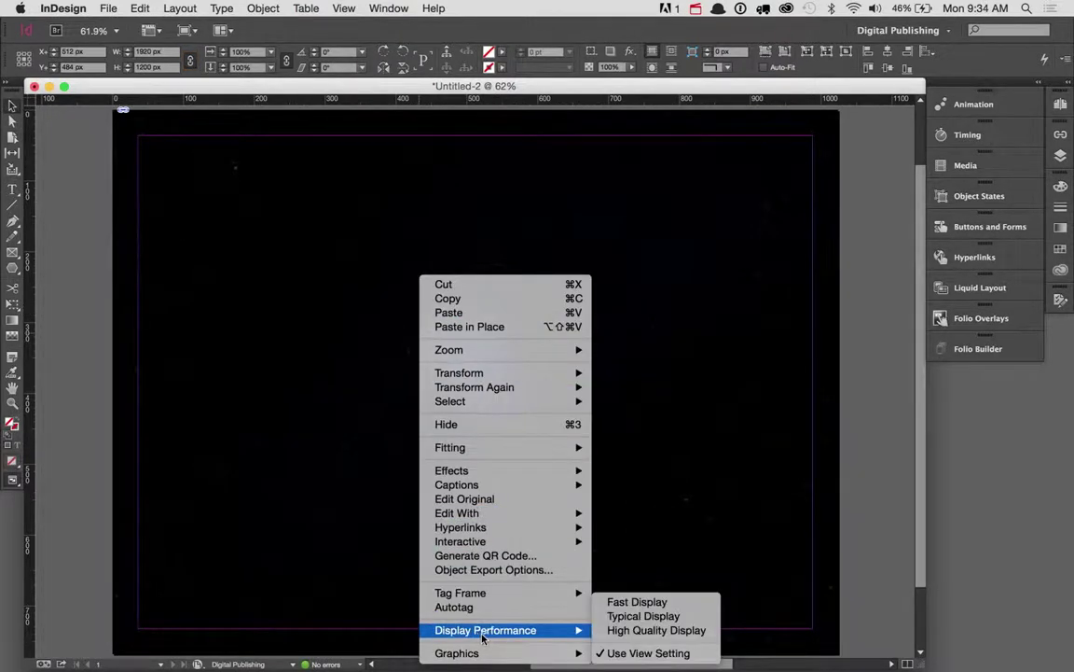
{"action": "left_click", "coordinate": [630, 632]}
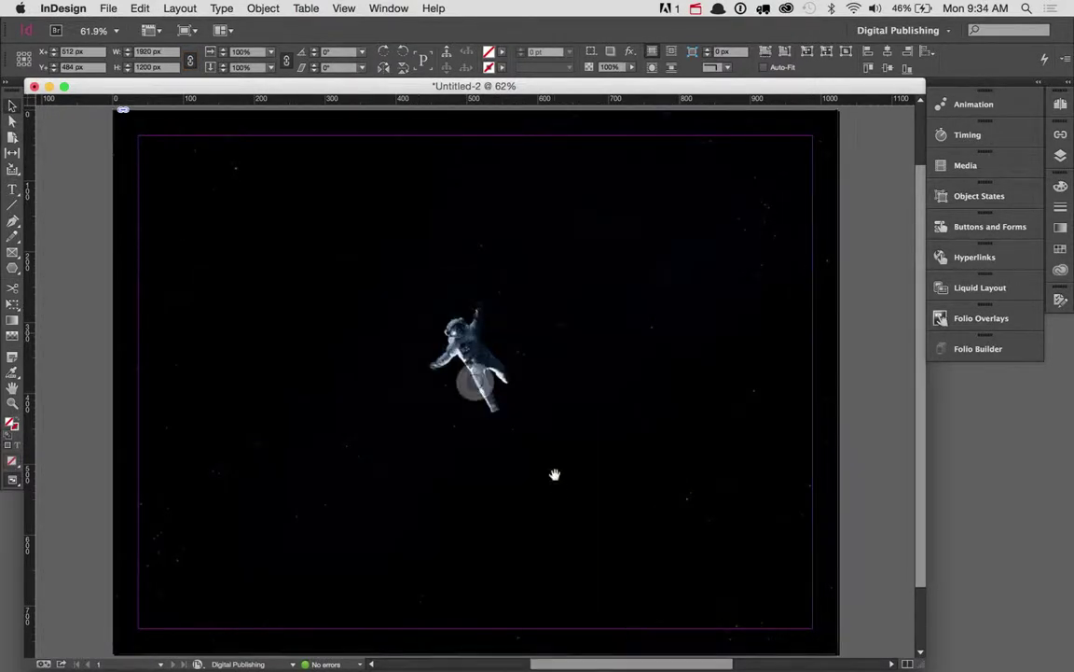
{"action": "left_click", "coordinate": [850, 426]}
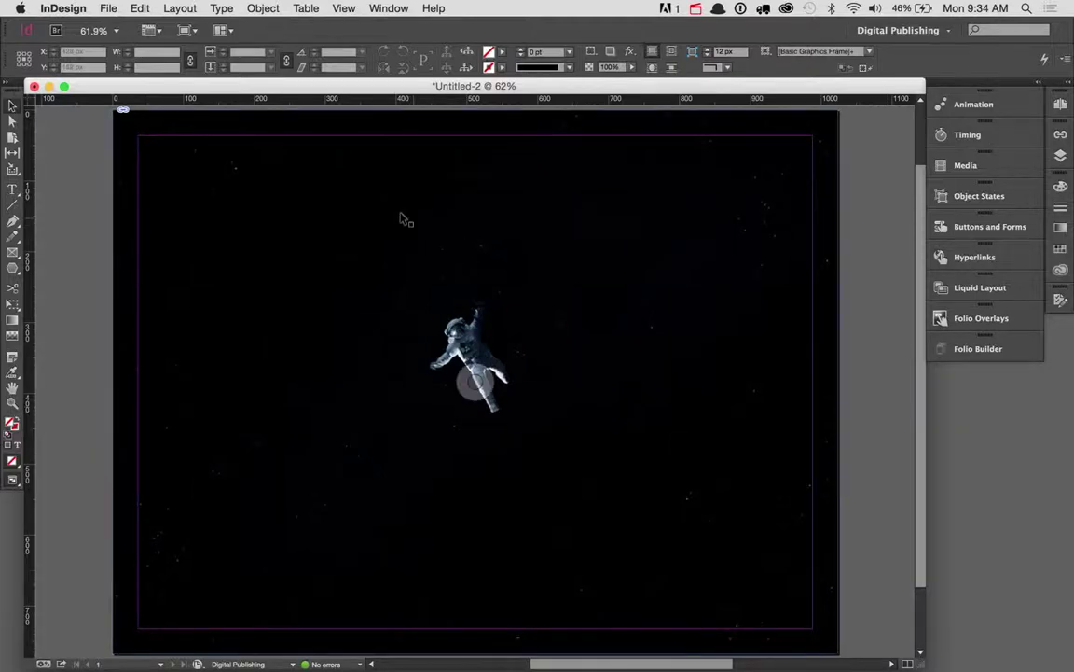
- Place 'Gravity - Official Main Trailer [2K HD].mp4' from 02 Video in a 316 × 208 px frame over the astronaut
{"action": "left_click", "coordinate": [109, 8]}
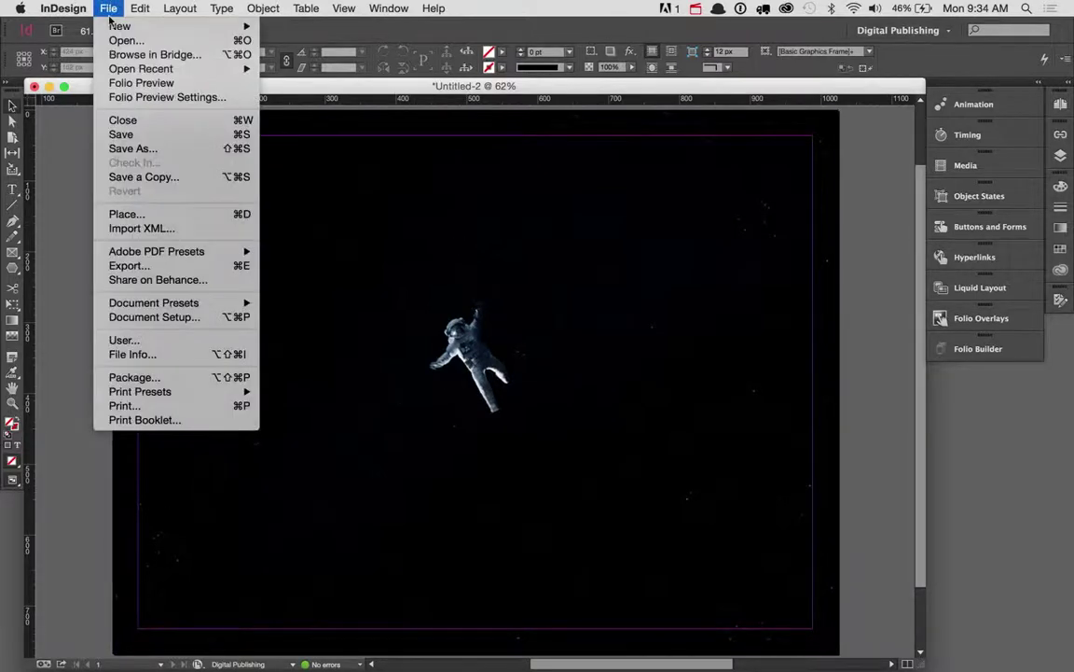
{"action": "left_click", "coordinate": [137, 215]}
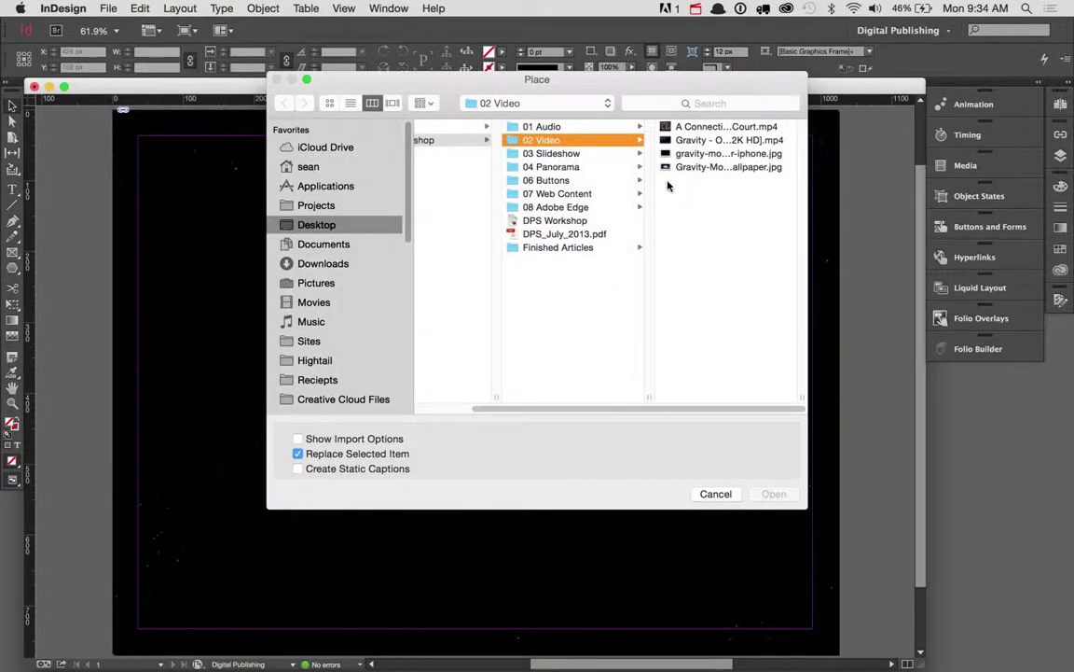
{"action": "left_click", "coordinate": [653, 139]}
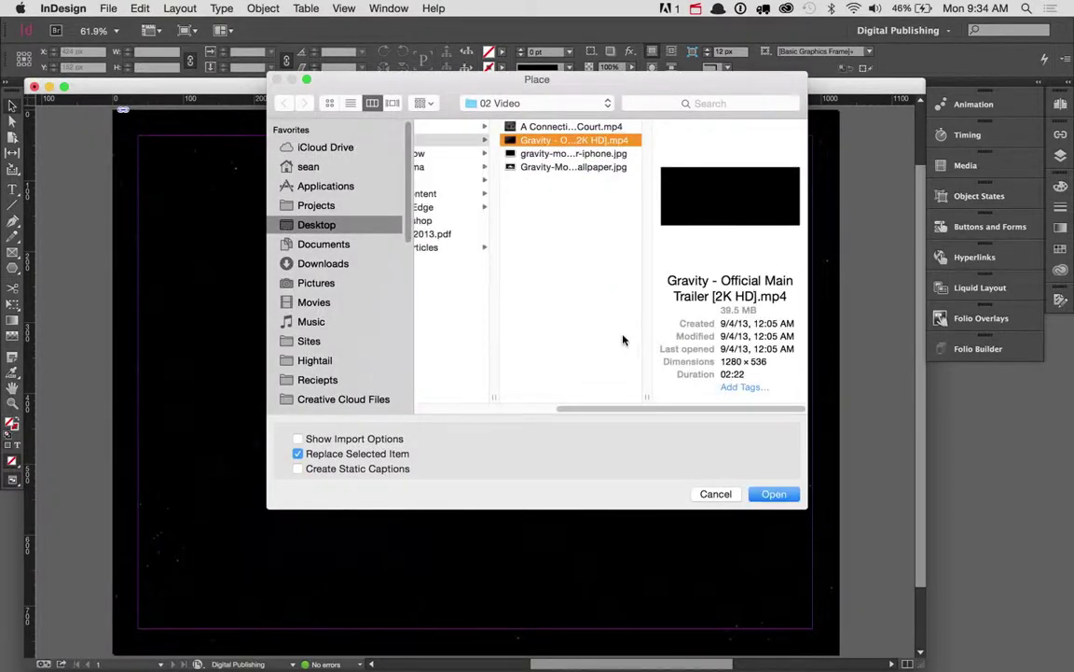
{"action": "left_click", "coordinate": [774, 493]}
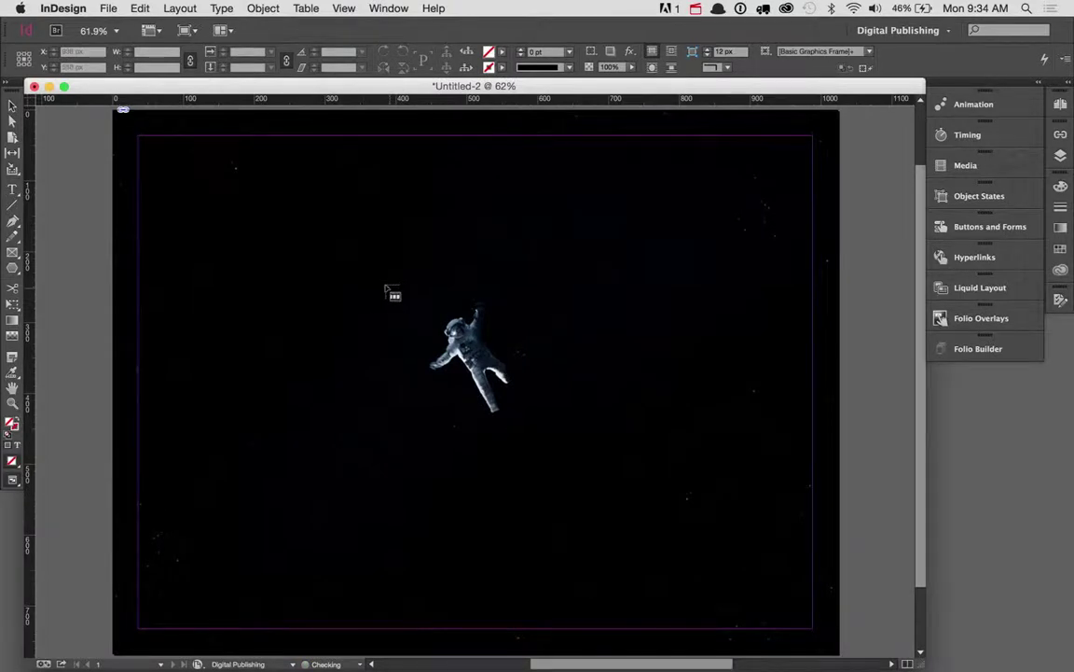
{"action": "left_click_drag", "start_coordinate": [370, 284], "coordinate": [595, 433]}
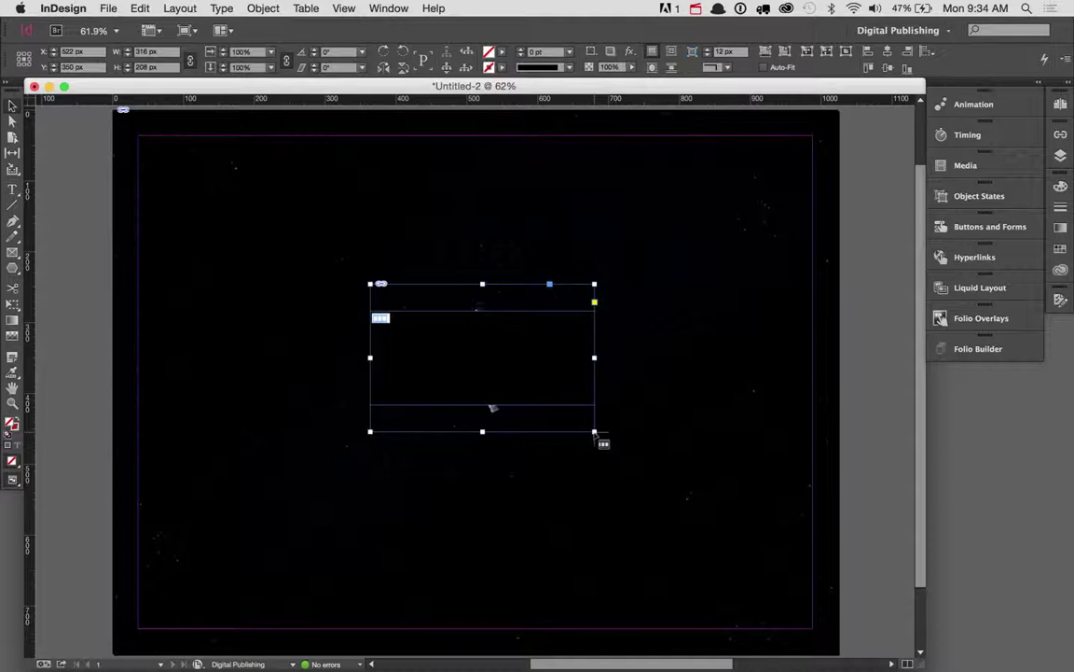
{"action": "left_click", "coordinate": [482, 357]}
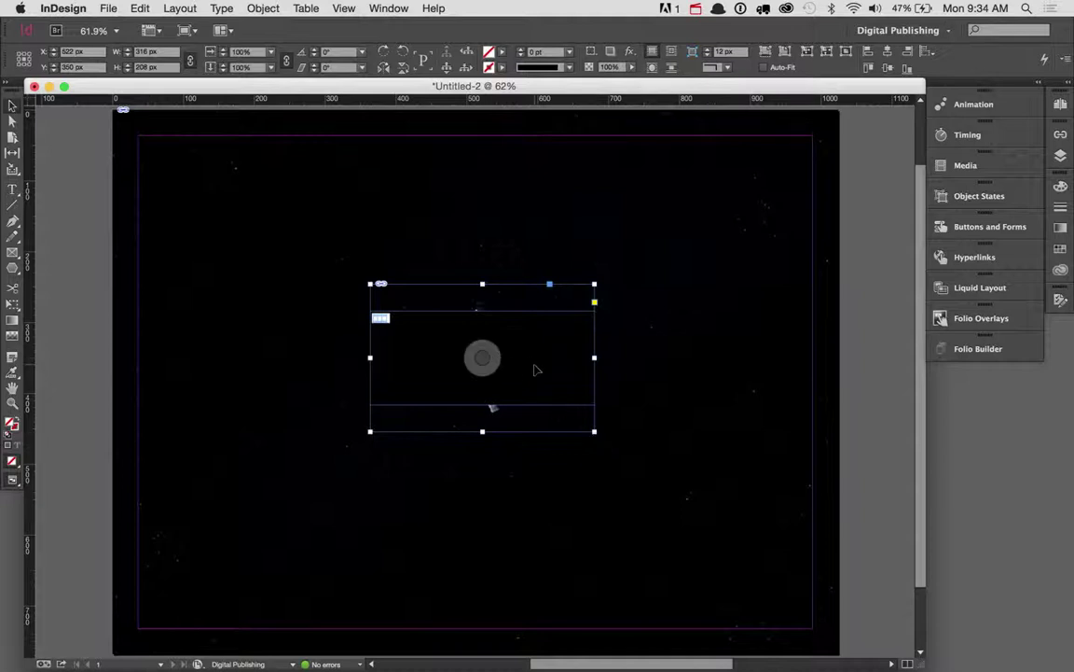
- Set the trailer's Poster to None in the Media panel so the astronaut shows through
{"action": "left_click", "coordinate": [967, 167]}
{"action": "left_click", "coordinate": [832, 357]}
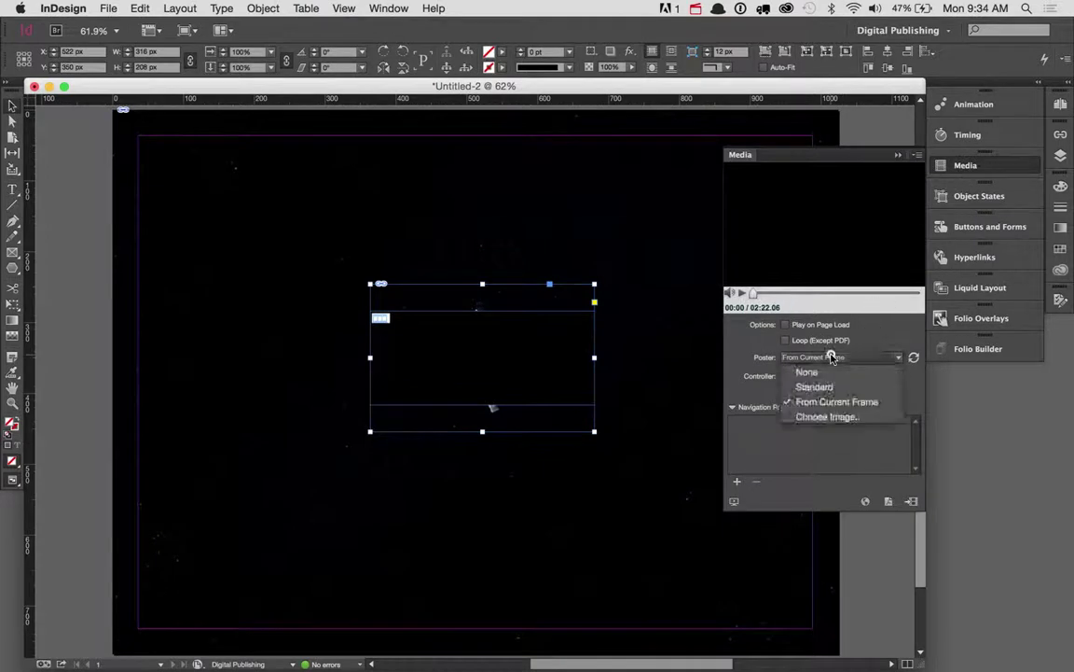
{"action": "left_click", "coordinate": [839, 373]}
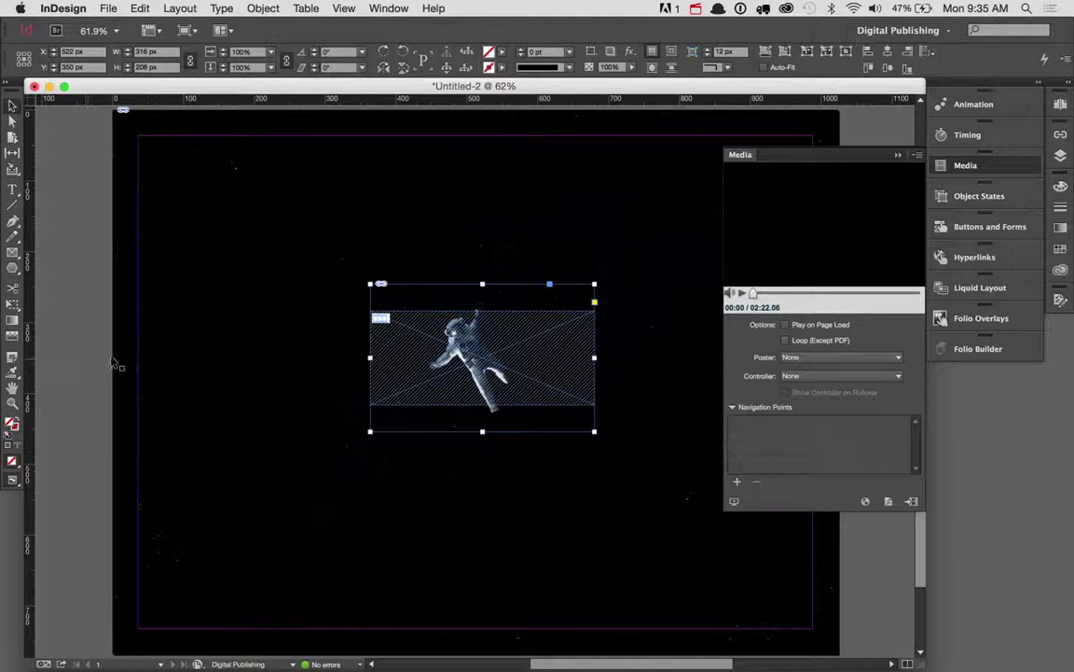
{"action": "left_click", "coordinate": [898, 155]}
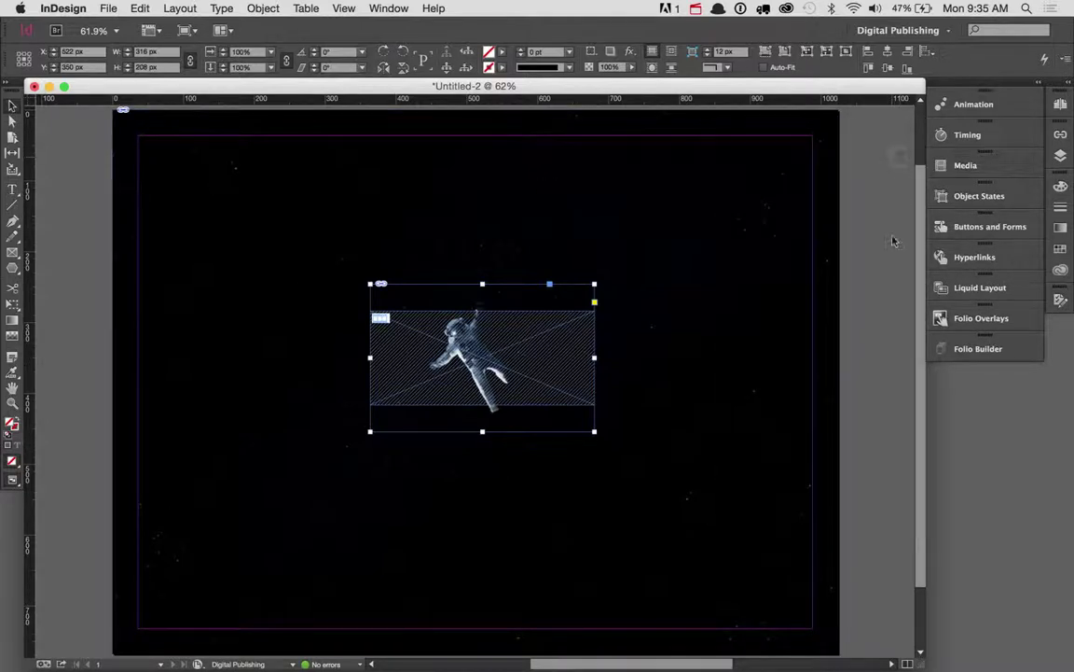
- Enable Play Full Screen for the video in Folio Overlays
{"action": "left_click", "coordinate": [970, 320]}
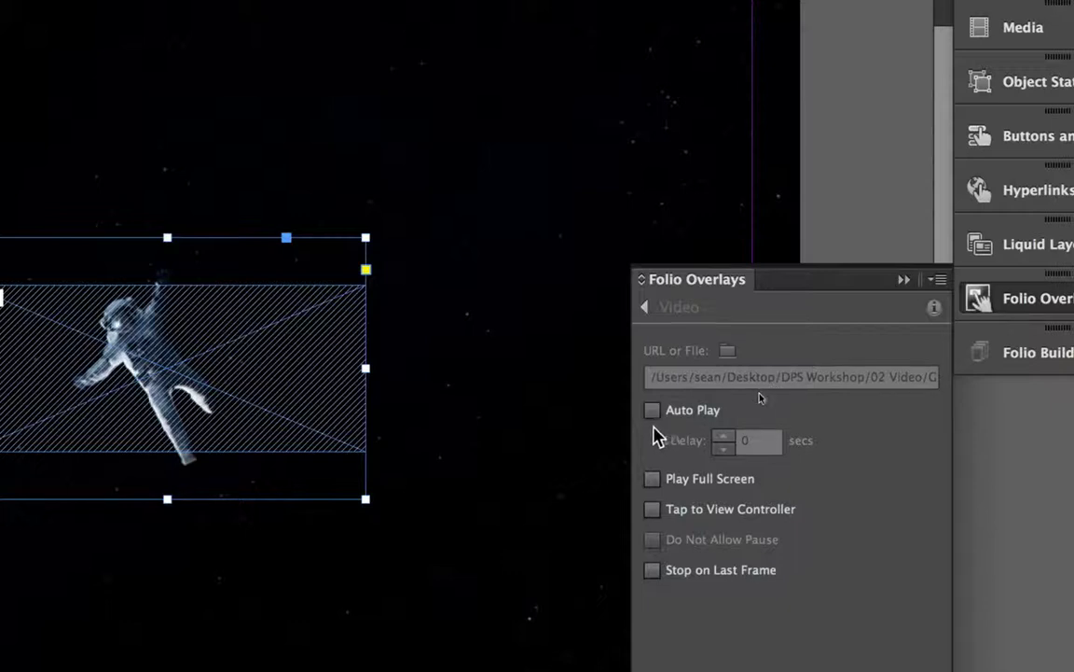
{"action": "left_click", "coordinate": [683, 479]}
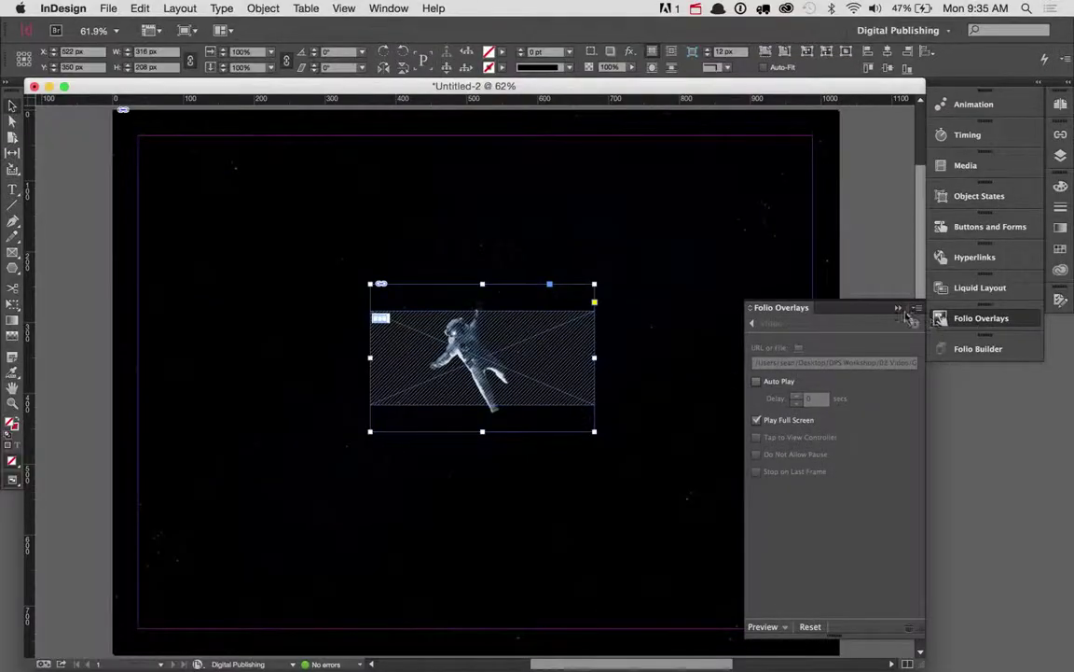
{"action": "left_click", "coordinate": [900, 309]}
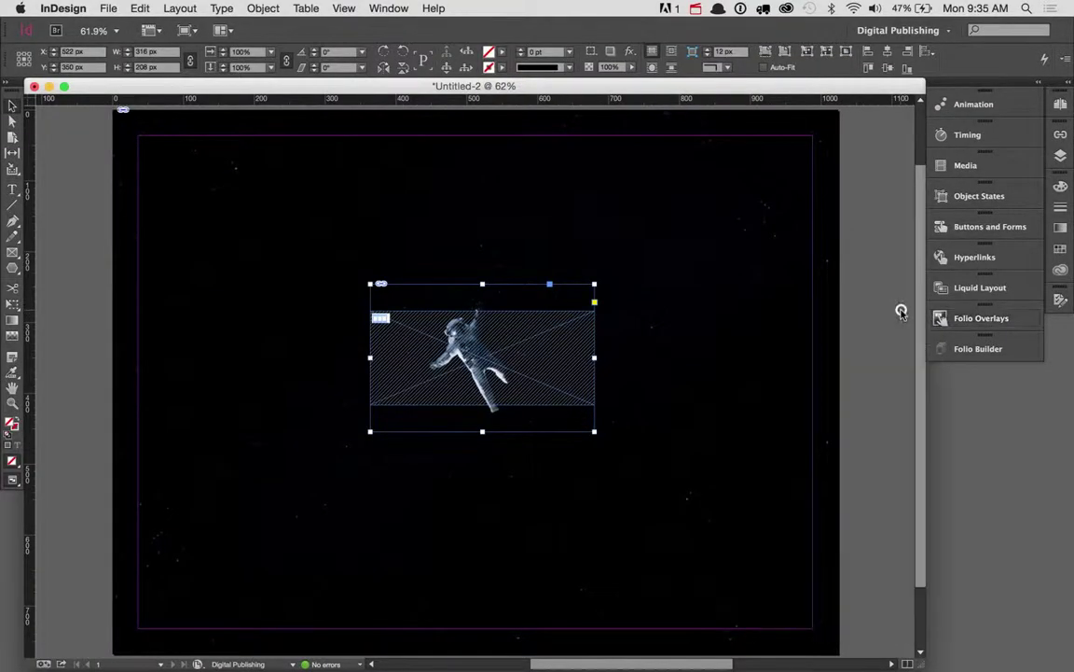
- Preview the page on the desktop in Adobe Content Viewer
{"action": "left_click", "coordinate": [973, 319]}
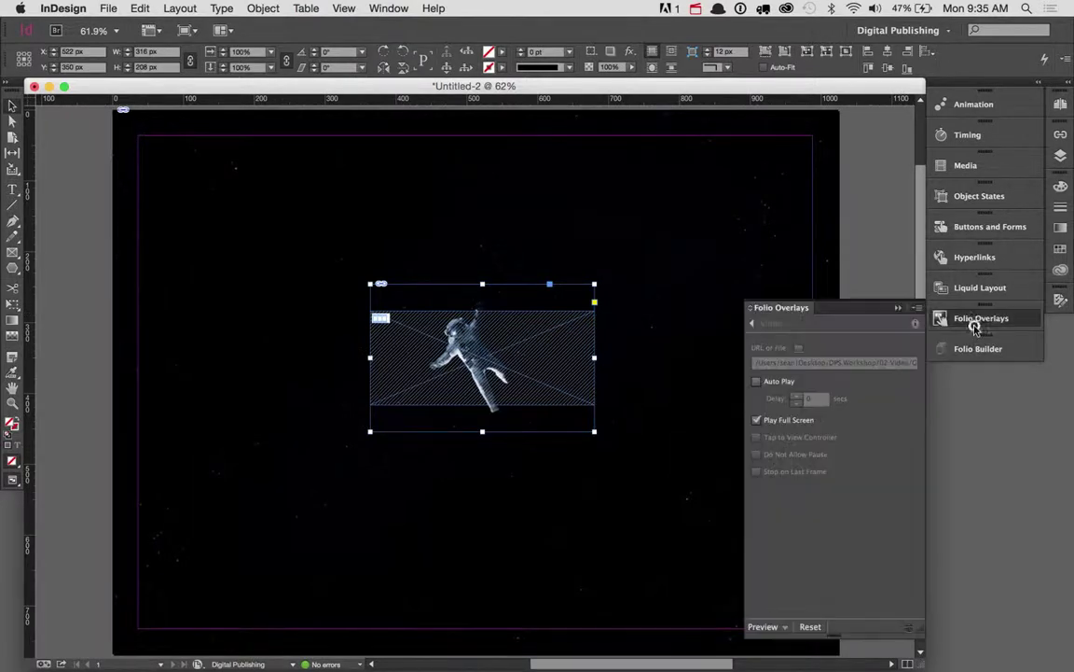
{"action": "left_click", "coordinate": [771, 627]}
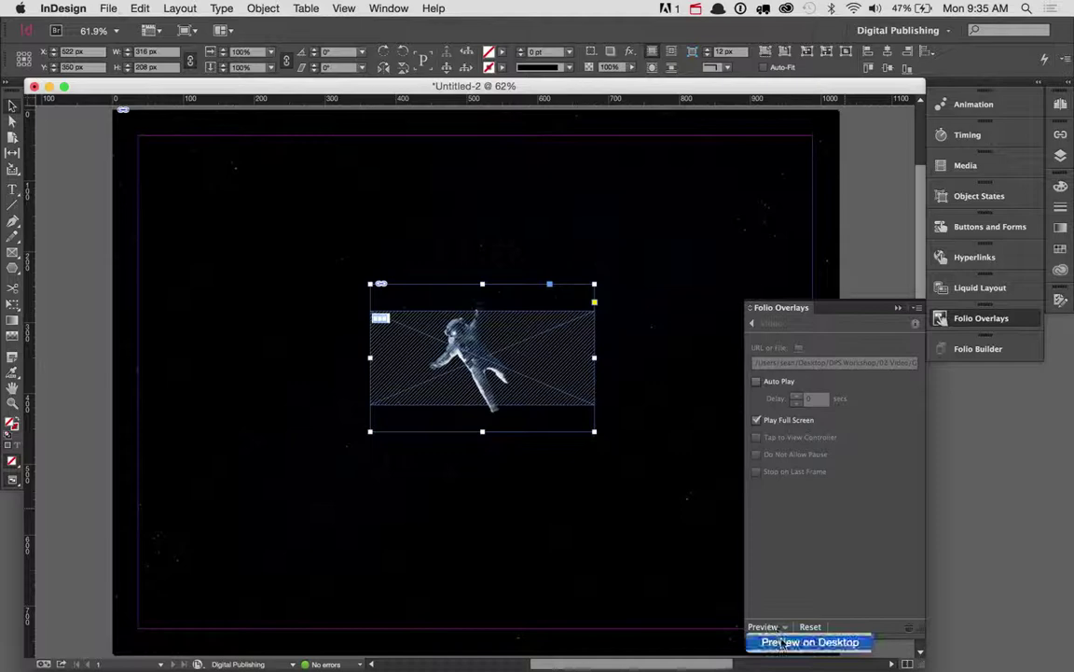
{"action": "left_click", "coordinate": [781, 642]}
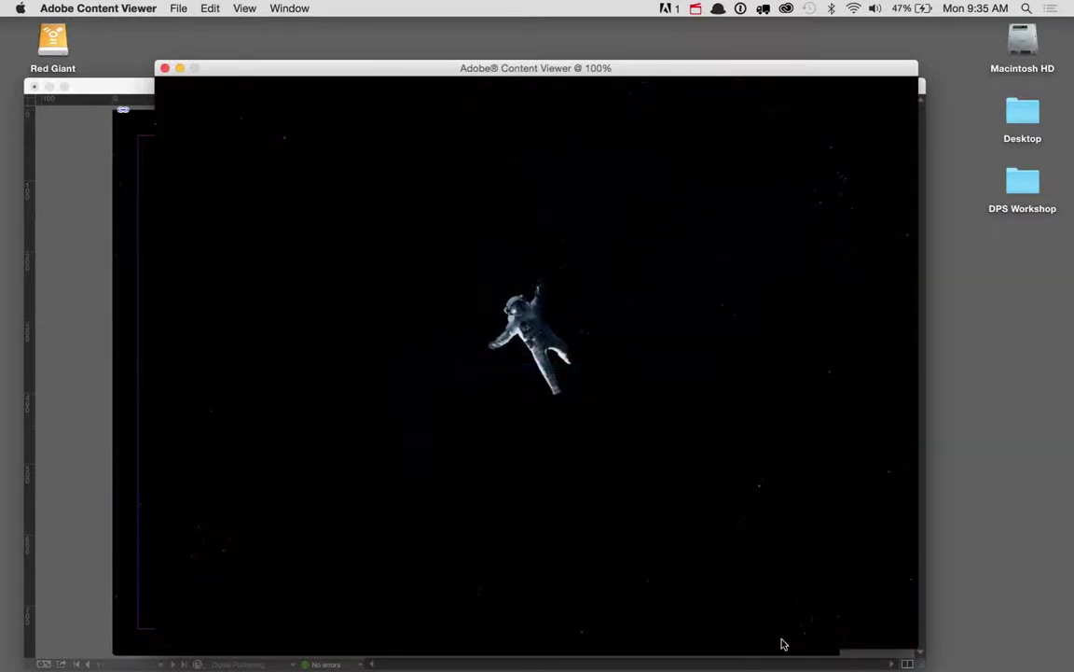
- Tap the astronaut to play the Gravity trailer full screen, pause it, and close the video
{"action": "left_click", "coordinate": [533, 345]}
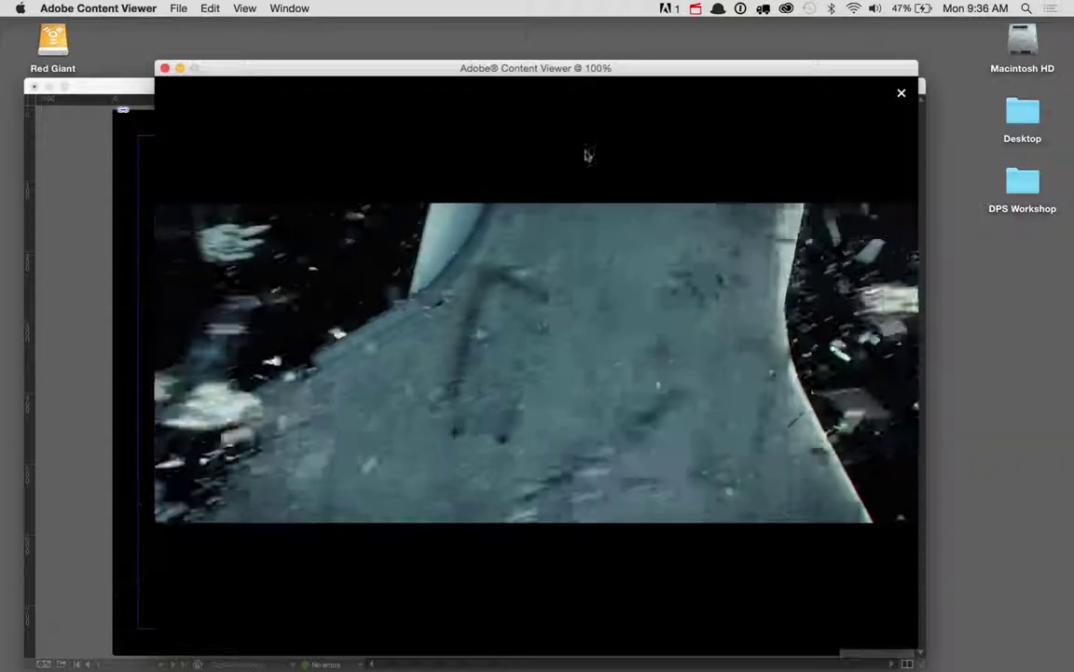
{"action": "mouse_move", "coordinate": [503, 491]}
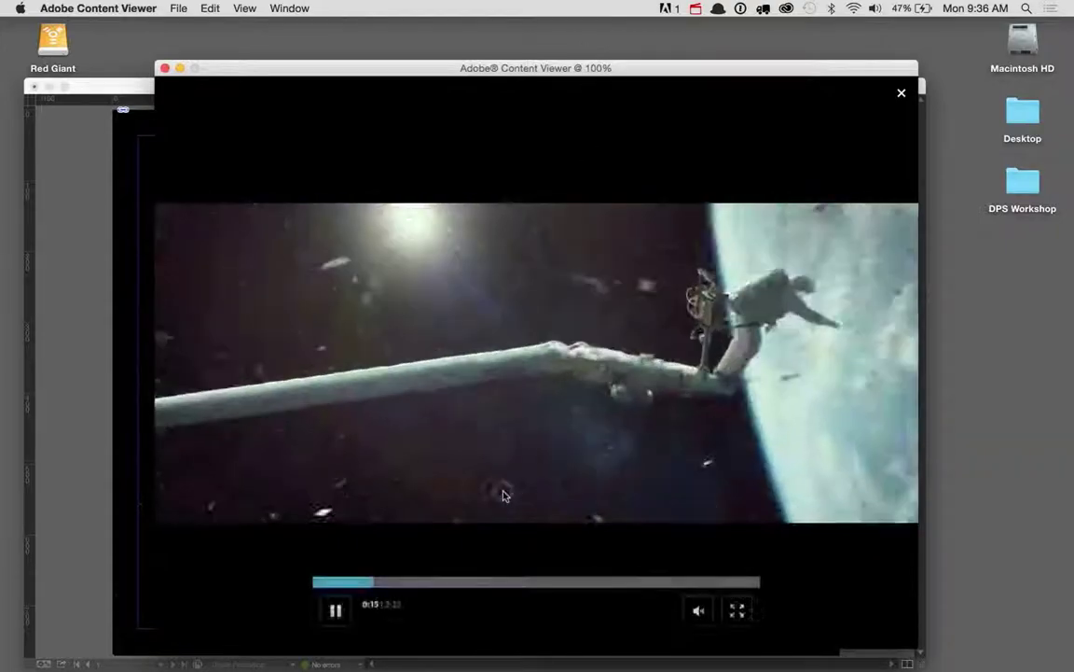
{"action": "left_click", "coordinate": [335, 611]}
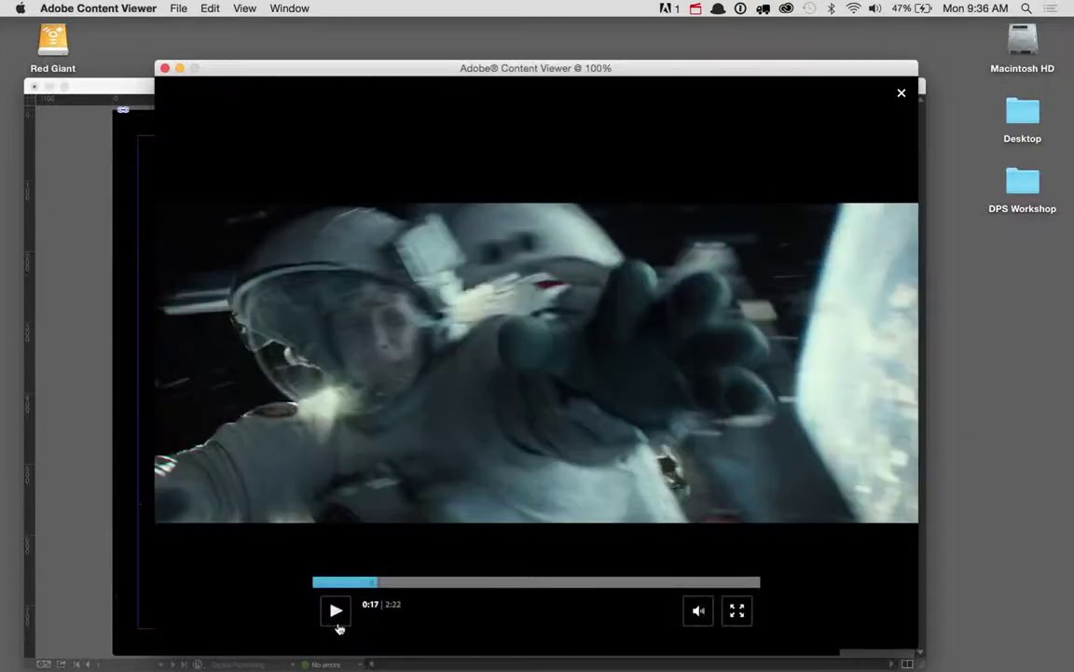
{"action": "left_click", "coordinate": [901, 95]}
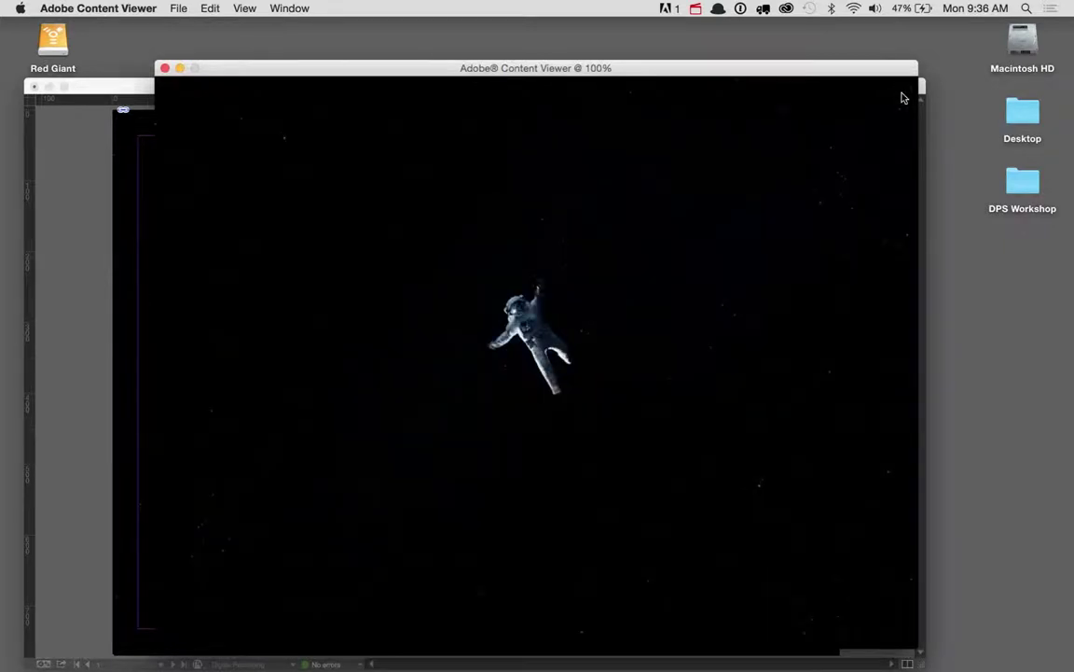
{"action": "left_click", "coordinate": [164, 68]}
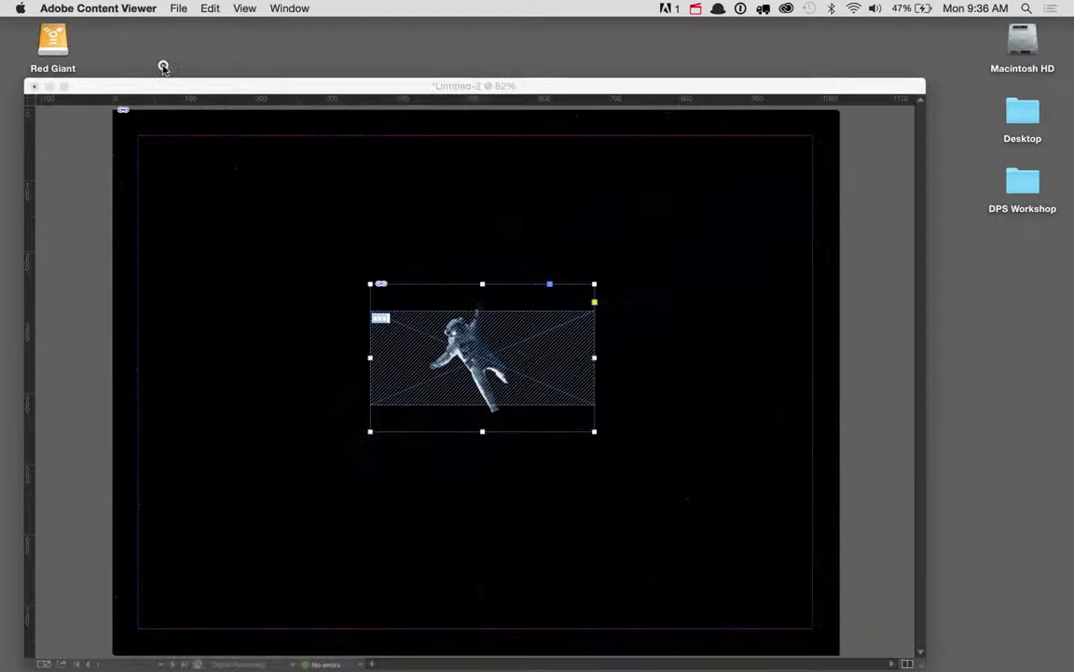